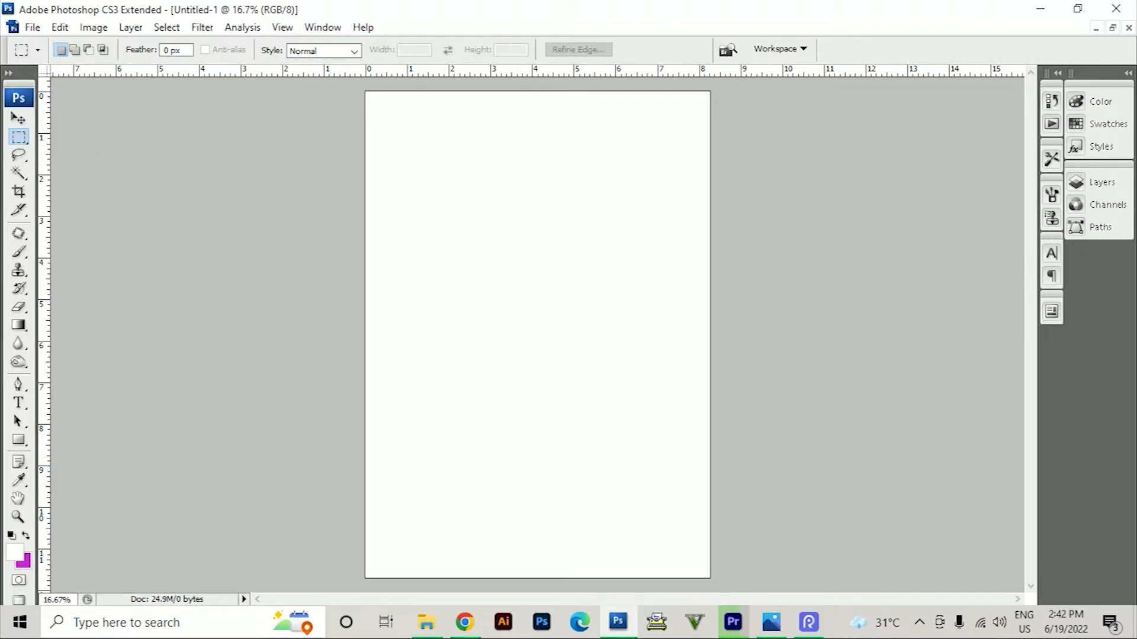
Open the file Sun lite oil can.psd without updating its text layers
click(34, 29)
click(46, 62)
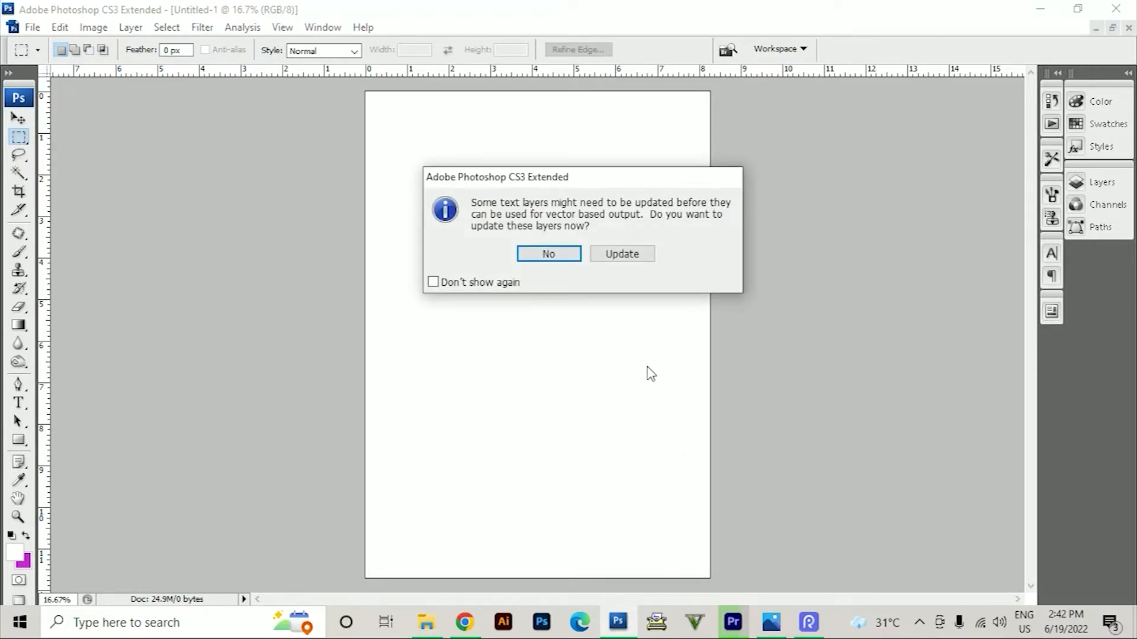
key(Return)
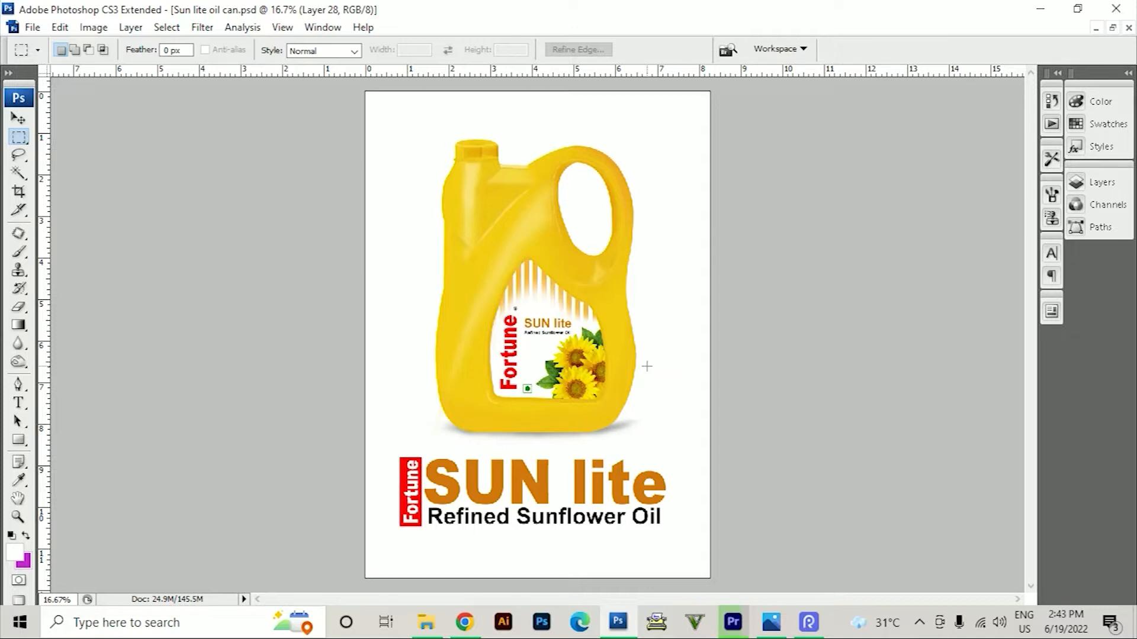
Move the neck highlight on Layer 7 and the yellow Layer 15 piece to the left of the can
key(v)
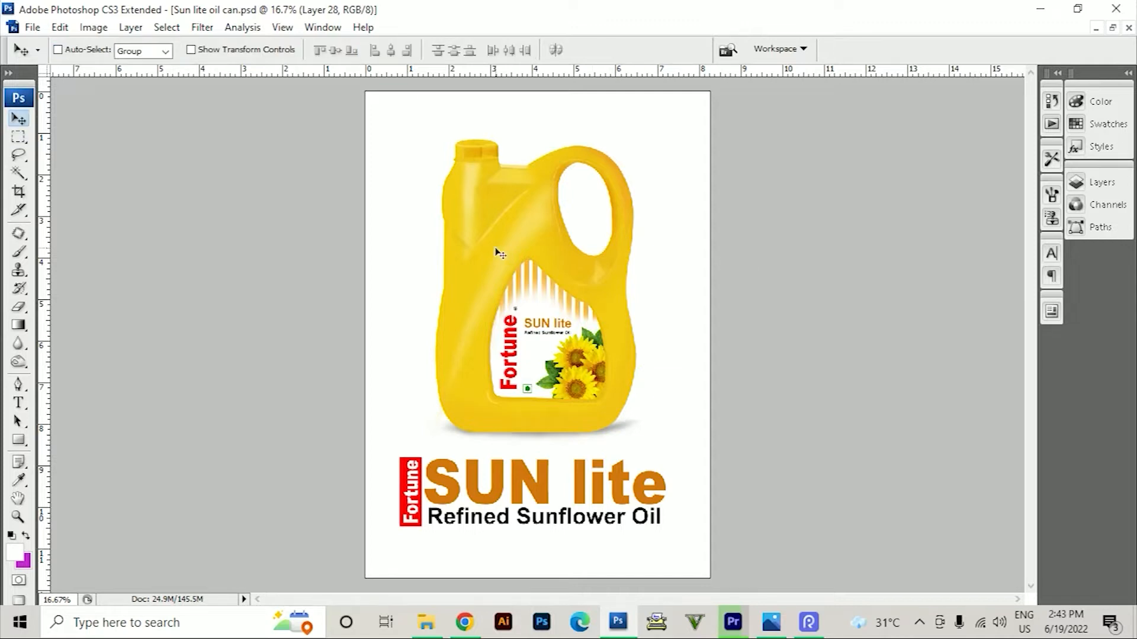
right_click(476, 214)
click(492, 221)
drag(489, 224, 432, 221)
right_click(508, 202)
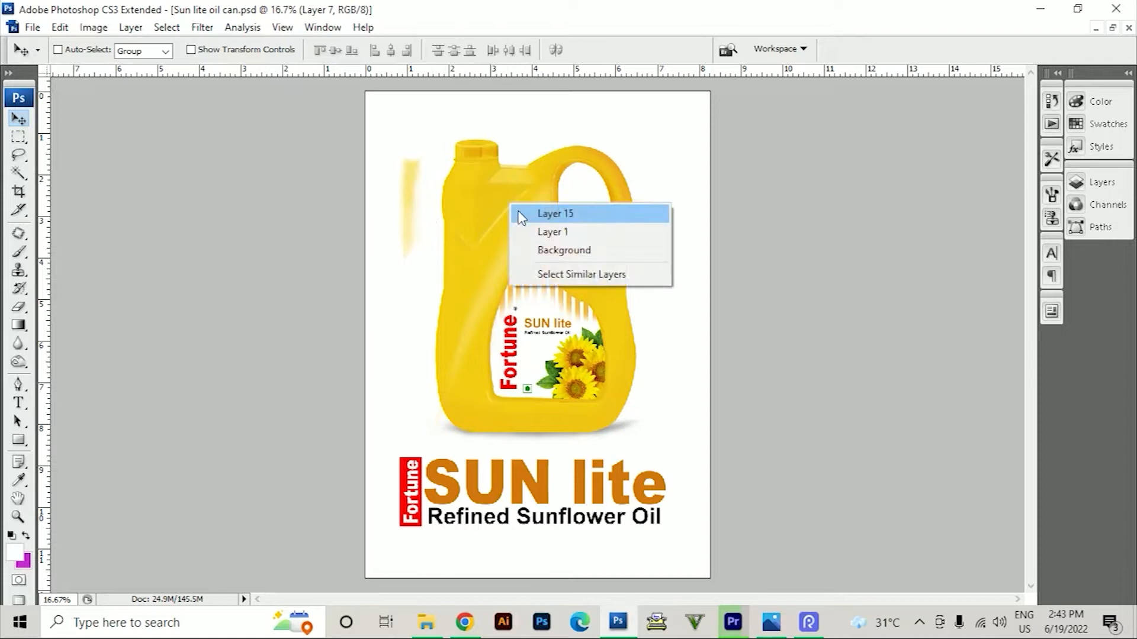
click(524, 215)
drag(524, 215, 436, 238)
Move the layers that form the can's handle out to the right of the body
right_click(594, 206)
click(603, 216)
drag(581, 221, 654, 215)
right_click(569, 212)
click(583, 221)
drag(582, 222, 675, 234)
right_click(599, 215)
click(610, 218)
Move the cap's detail layers up off the can and shift the yellow body on Layer 1 to the right
right_click(473, 152)
click(481, 164)
drag(472, 156, 461, 135)
right_click(472, 152)
click(481, 162)
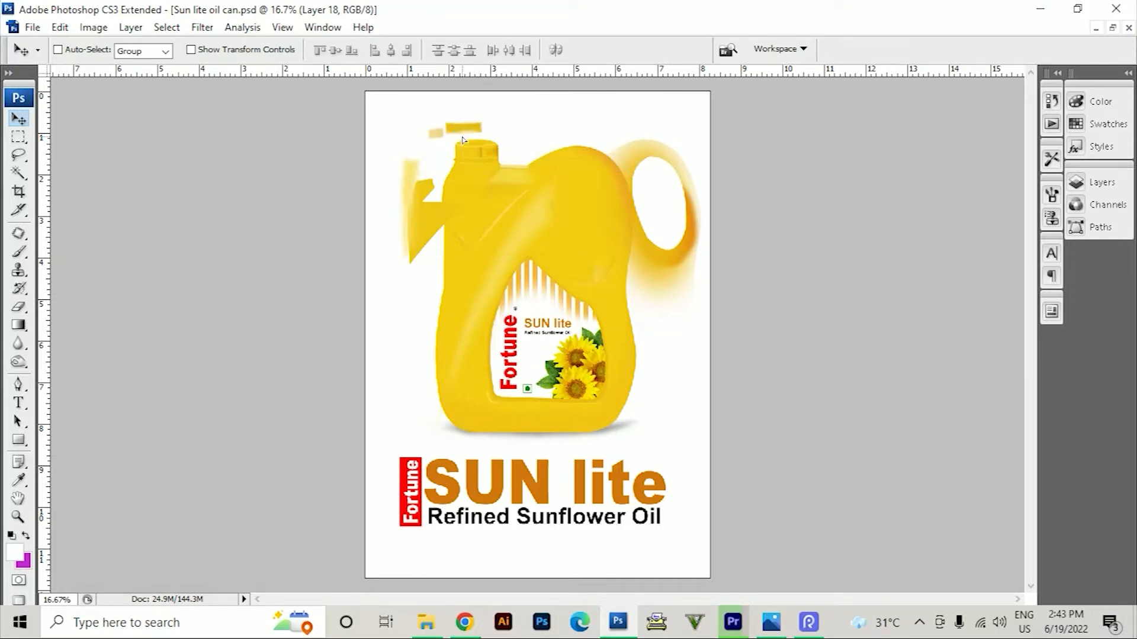
right_click(468, 155)
click(482, 168)
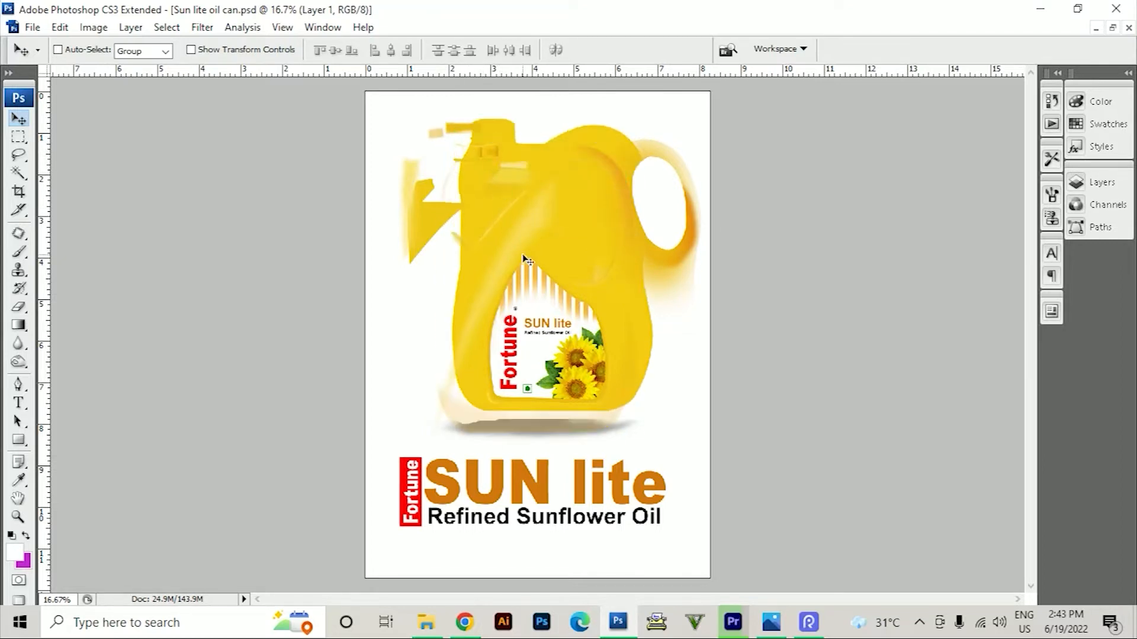
drag(446, 257, 557, 252)
Shift the small SUN lite text and the sunflowers on the can's label, and close the document without saving
right_click(559, 325)
click(565, 332)
drag(566, 331, 593, 326)
right_click(584, 353)
click(595, 360)
drag(596, 374, 607, 356)
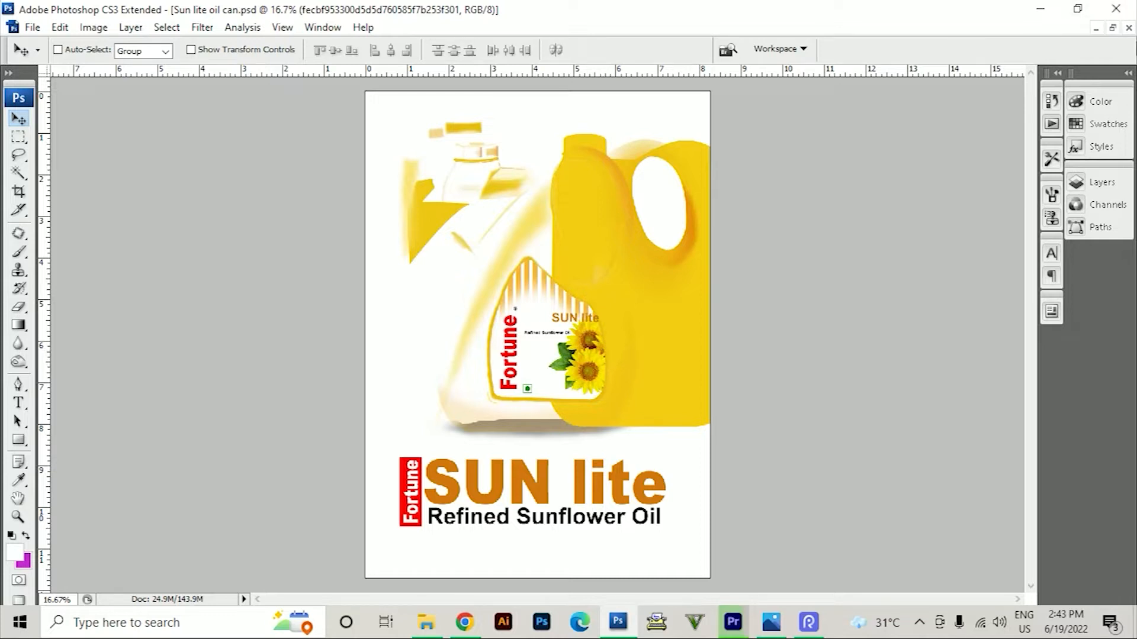
click(1129, 27)
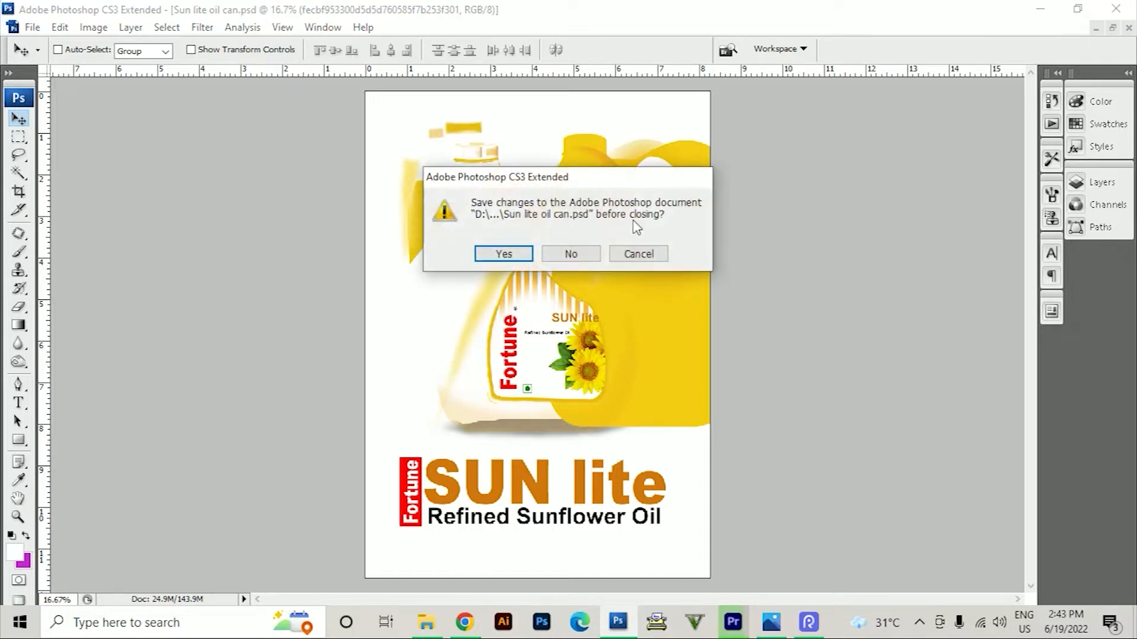
click(563, 256)
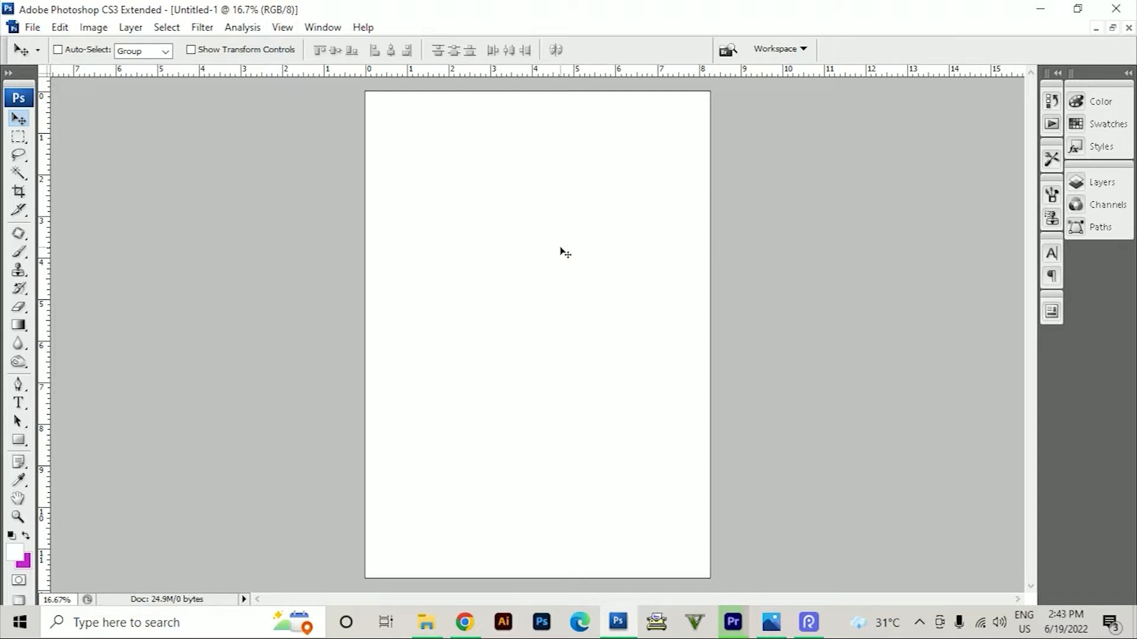
Fill a rectangular selection about 4.5 by 4.5 in on the Background with the magenta background color, and show the document's layers
key(m)
drag(645, 358, 645, 360)
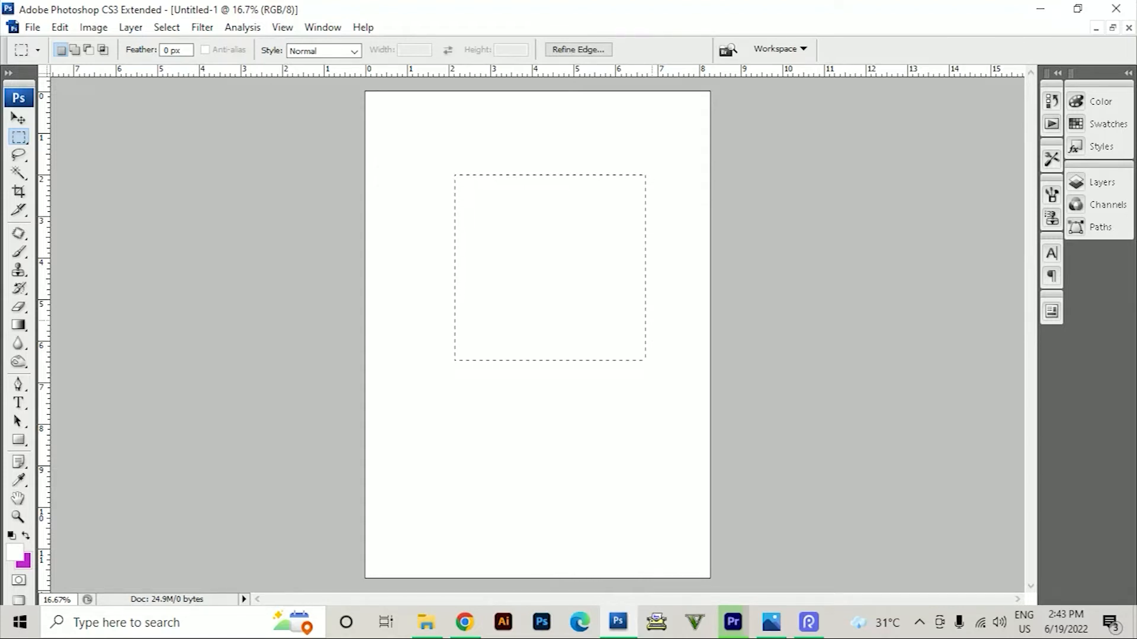
click(323, 27)
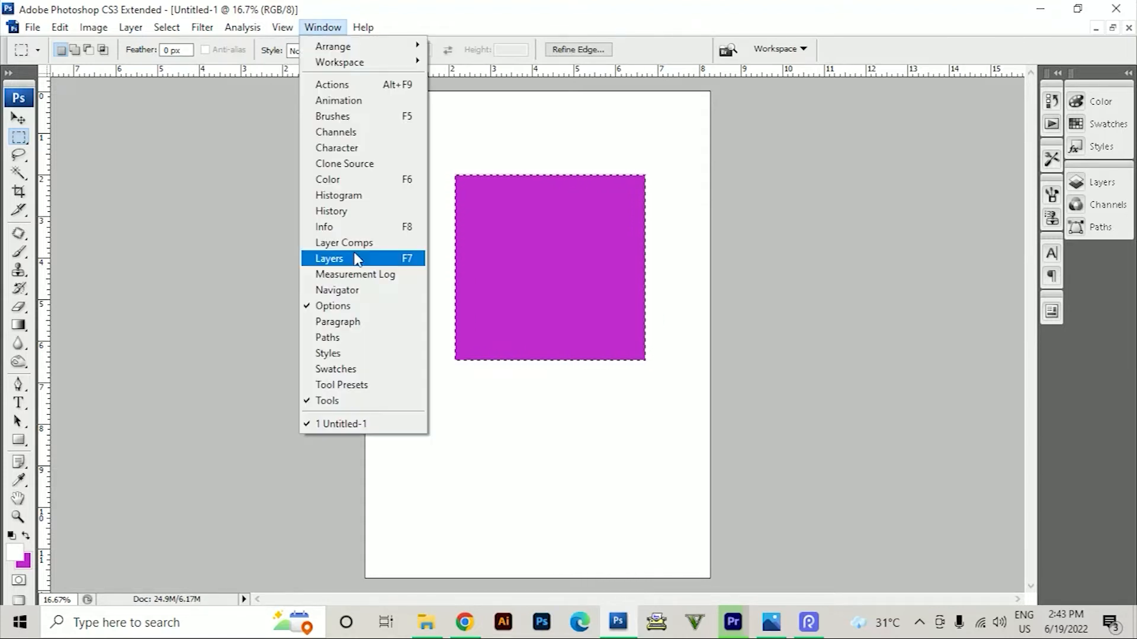
click(359, 258)
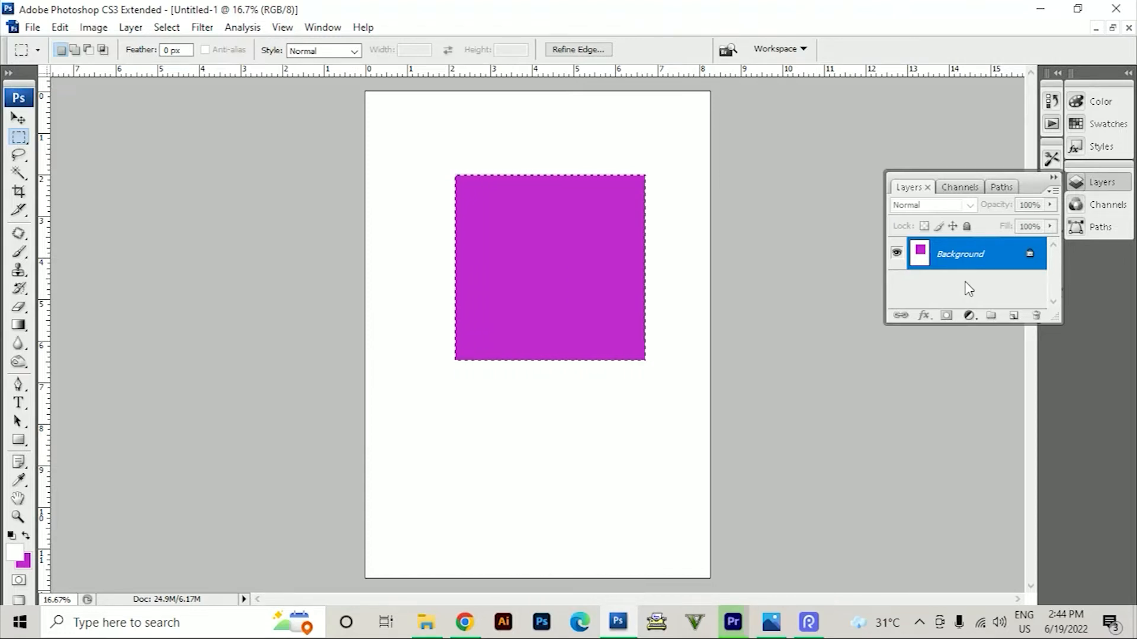
Deselect the magenta square and try to move it with the Move tool on the locked Background layer
click(655, 273)
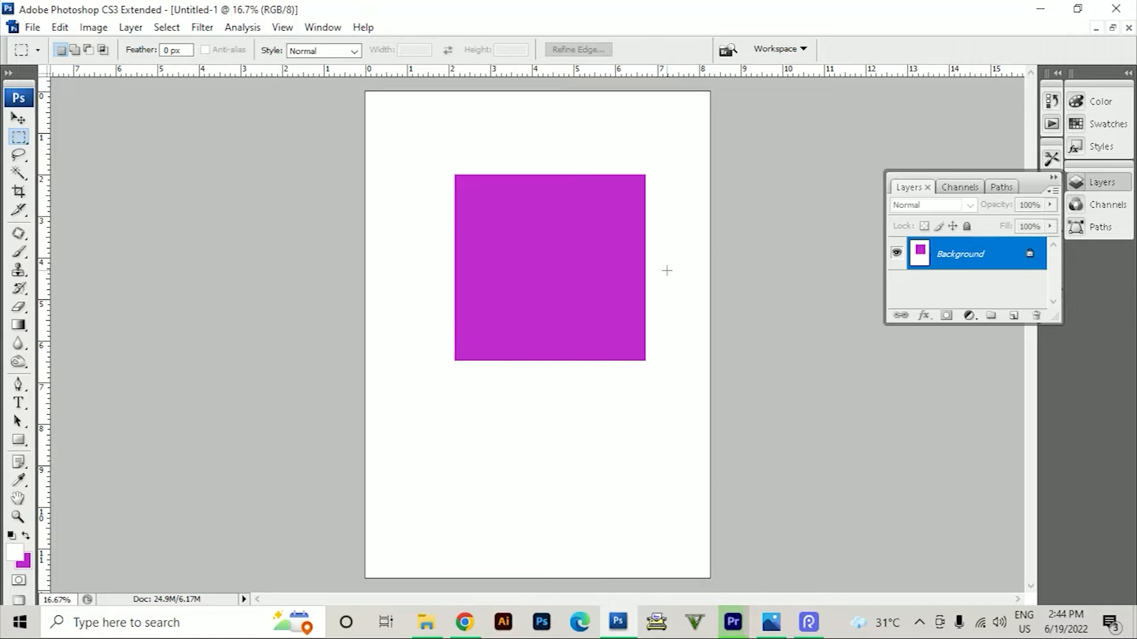
click(19, 118)
drag(513, 296, 346, 333)
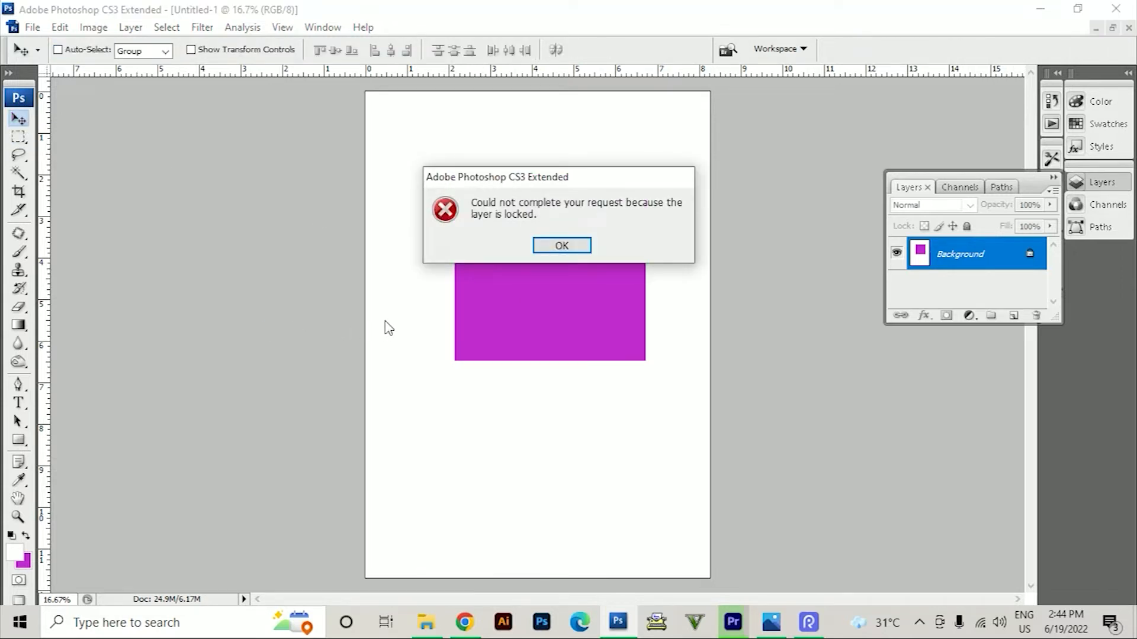
click(561, 246)
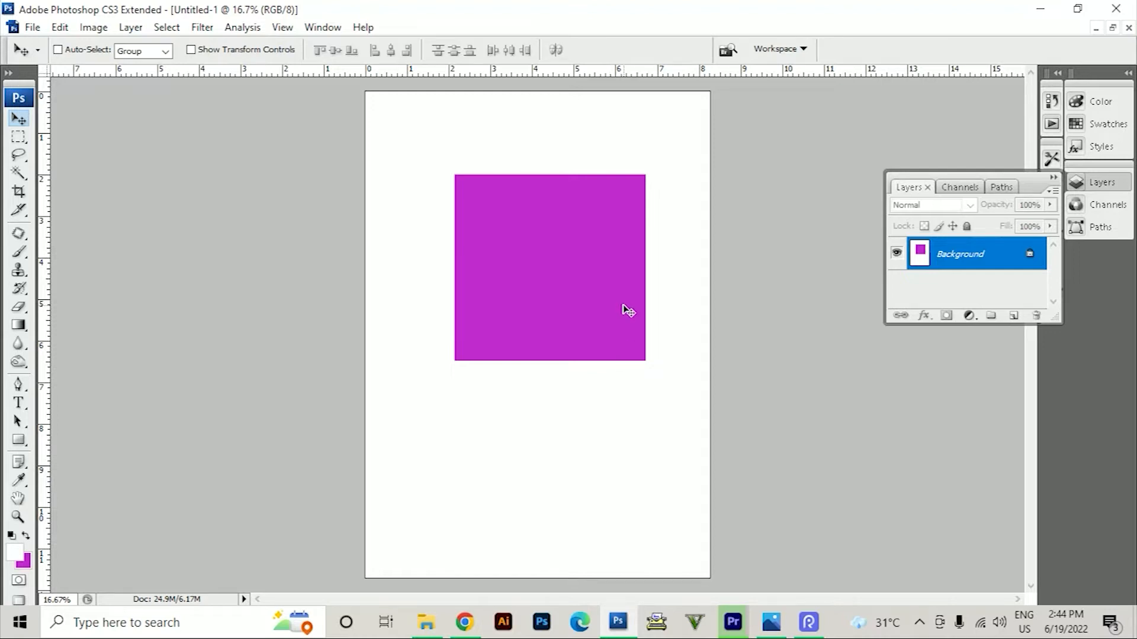
Undo the magenta fill on the Background and clear the selection
key(ctrl+alt+z)
key(ctrl+alt+z)
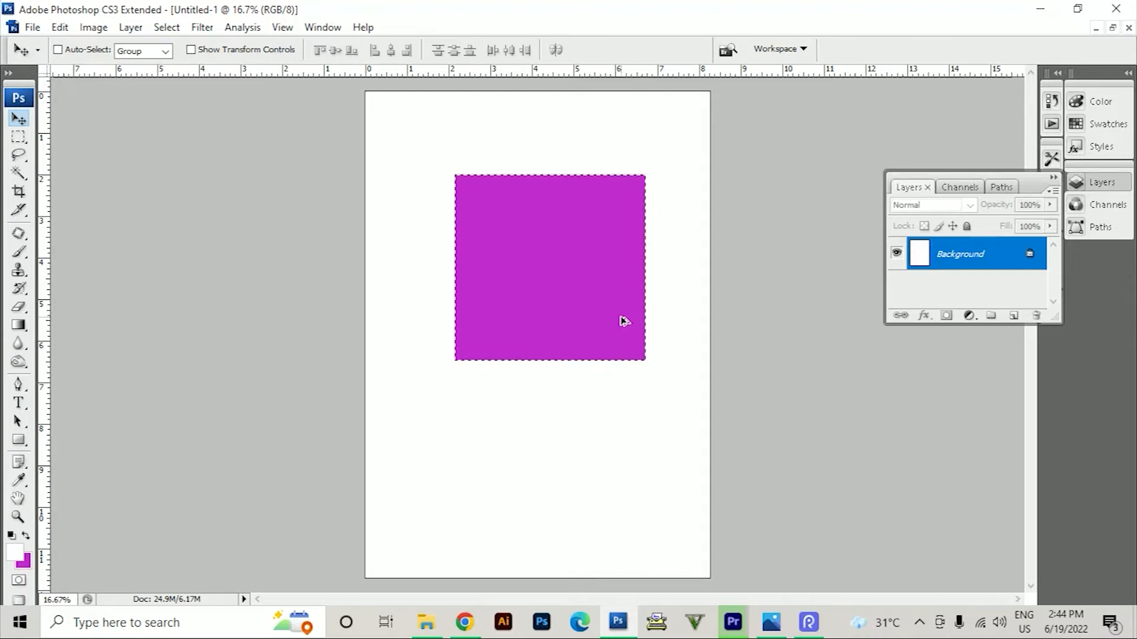
key(ctrl+d)
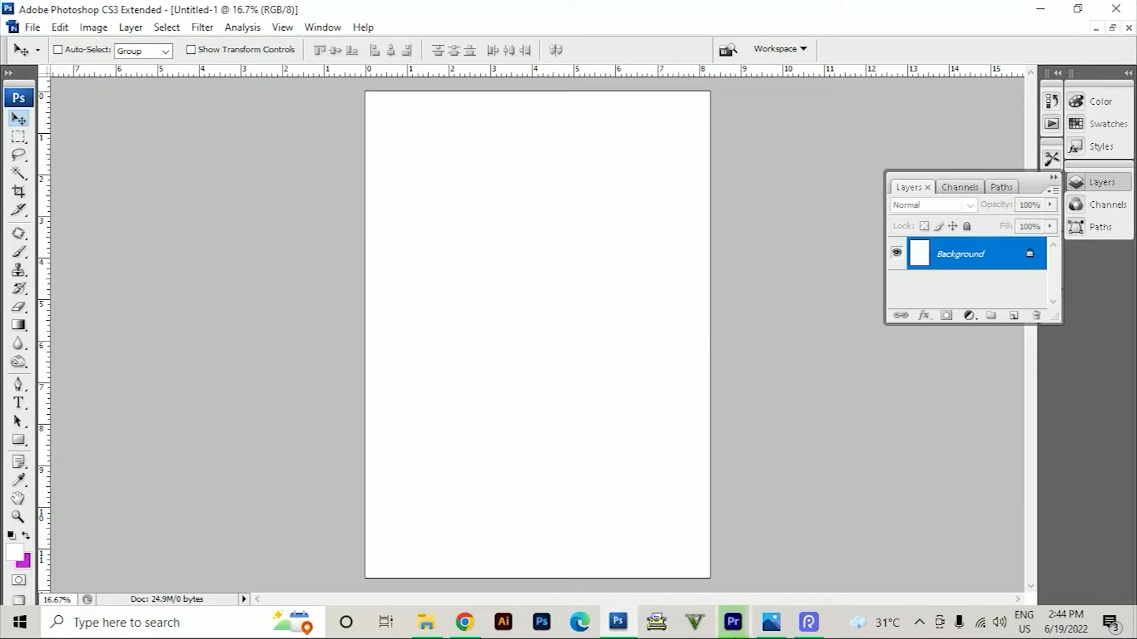
click(323, 27)
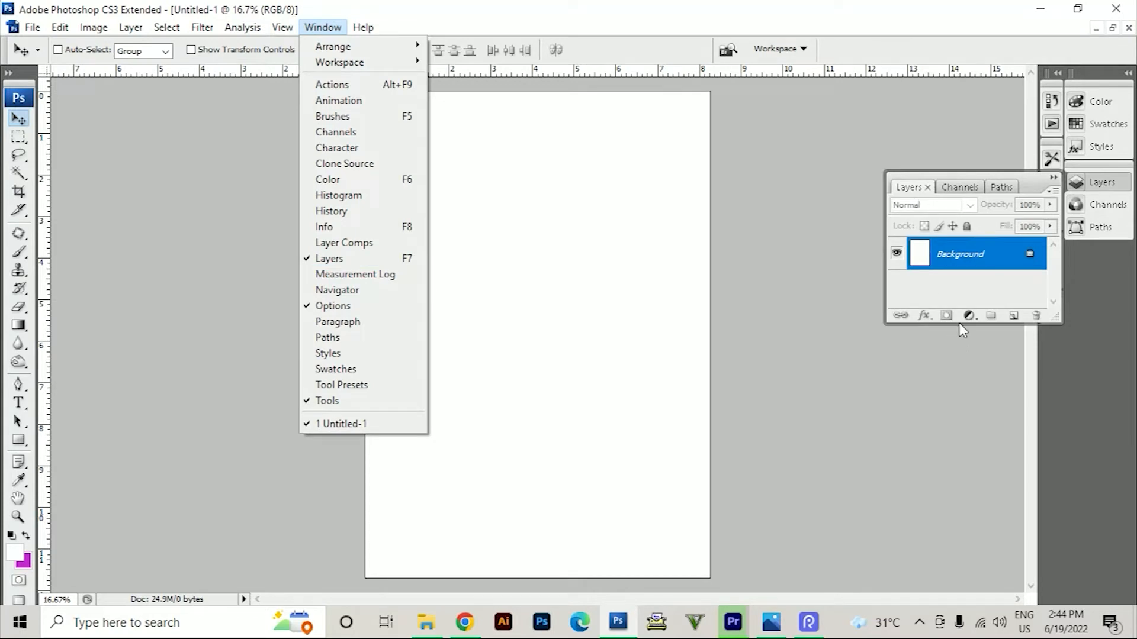
click(960, 278)
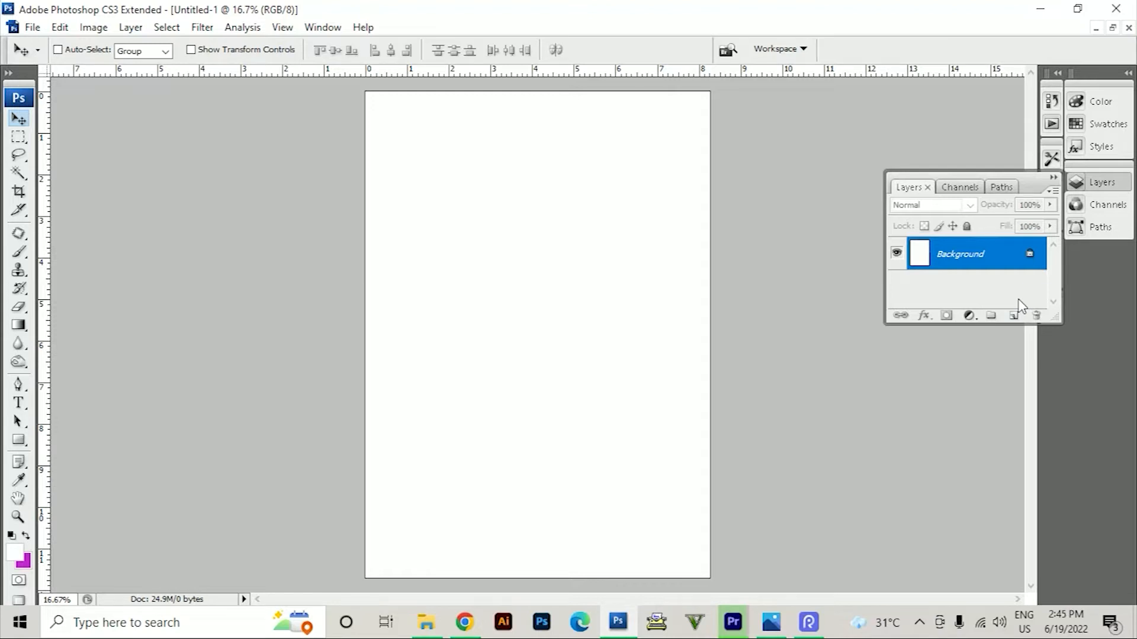
Add a new empty layer, lengthen the layer list and float it beside the canvas
click(1014, 315)
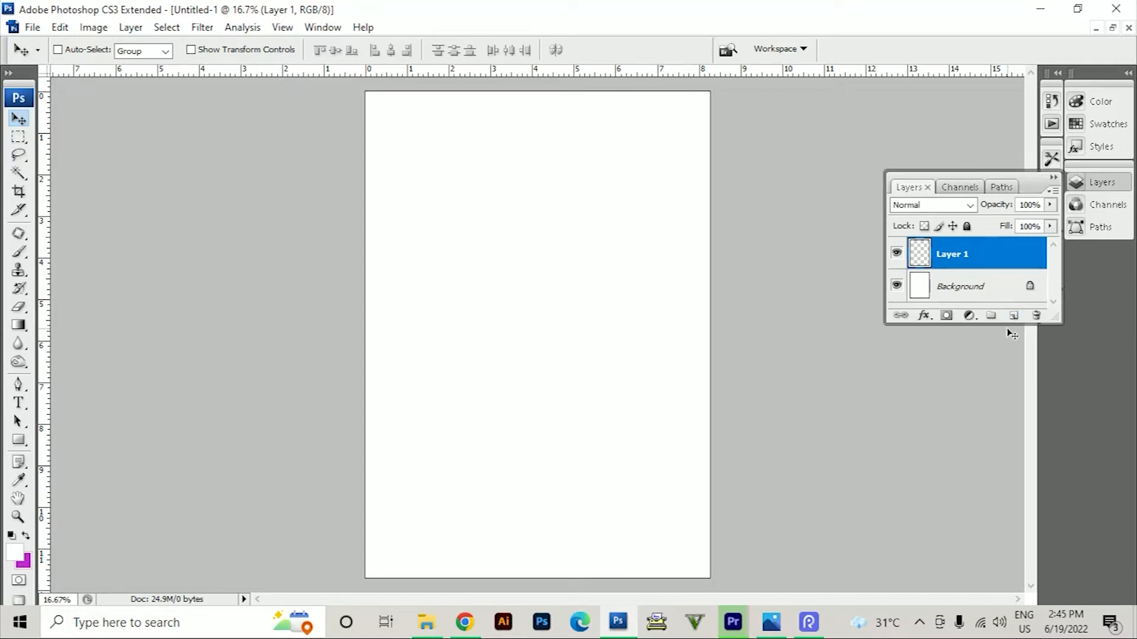
drag(1007, 324, 1019, 487)
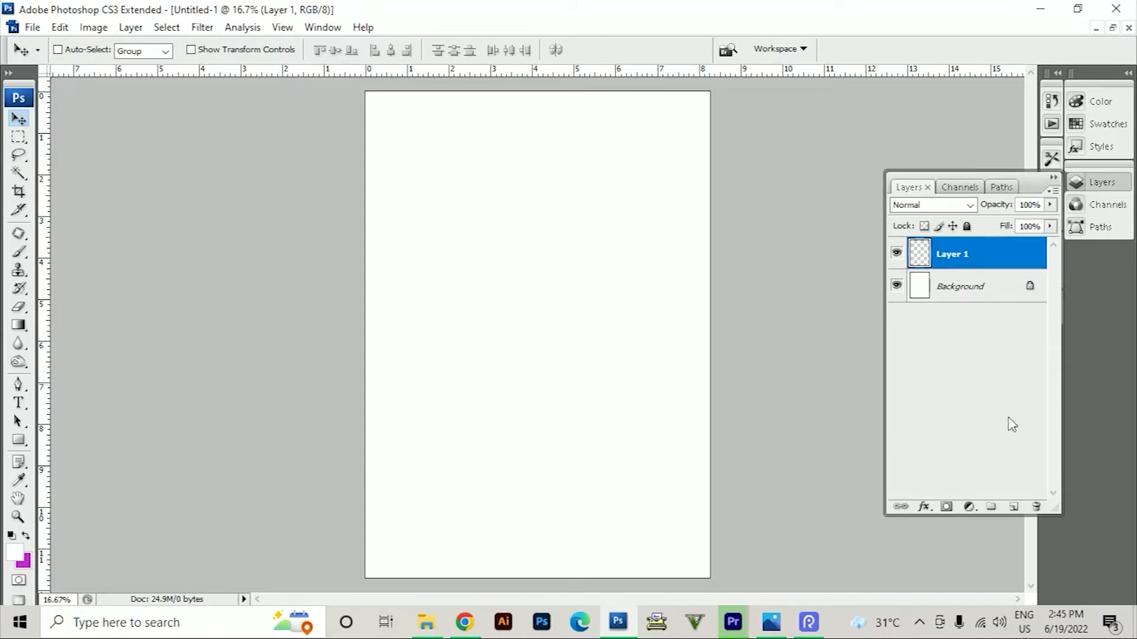
drag(1024, 177, 996, 106)
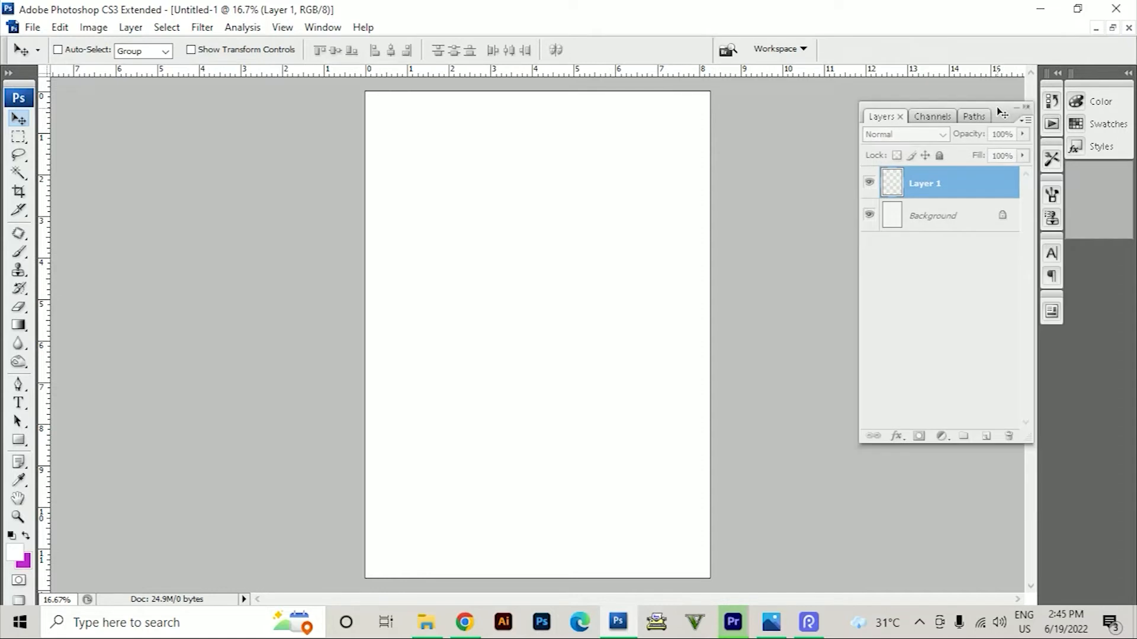
Add six more empty layers, up to Layer 7
click(985, 436)
click(986, 436)
click(986, 436)
click(986, 436)
click(986, 436)
click(986, 436)
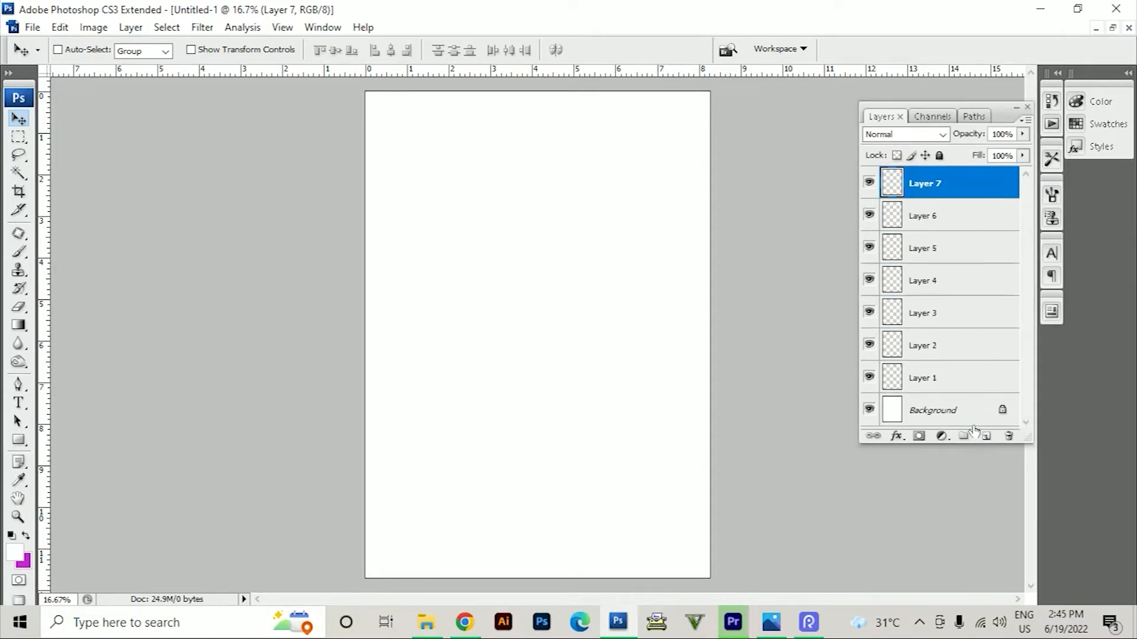
Delete Layer 1 through Layer 7, keeping only the Background
click(950, 379)
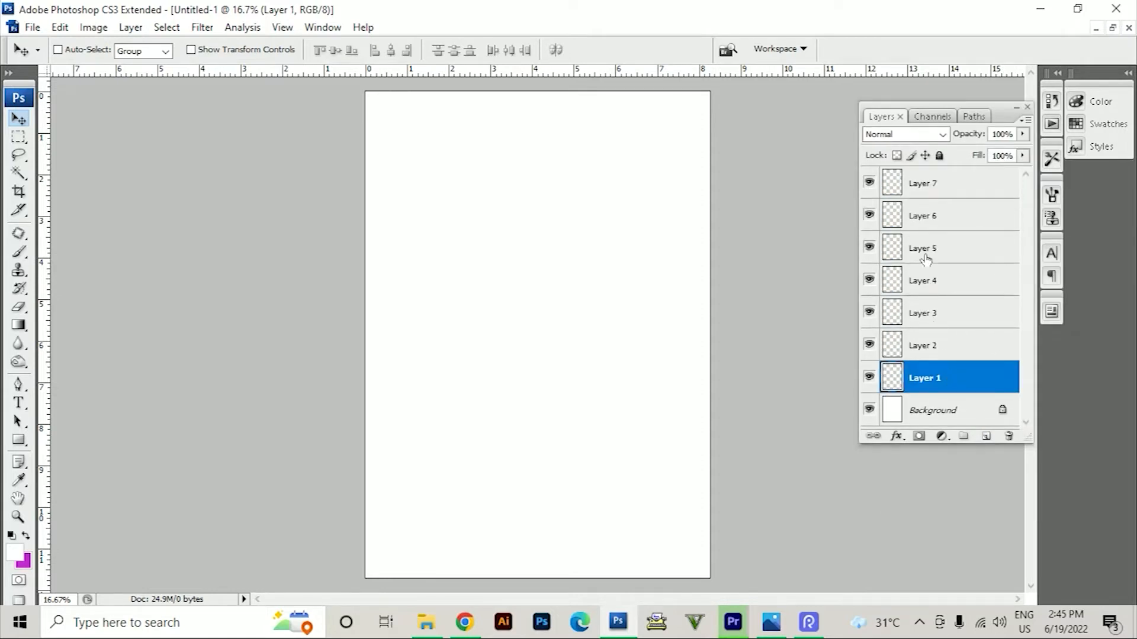
shift+click(932, 193)
key(Delete)
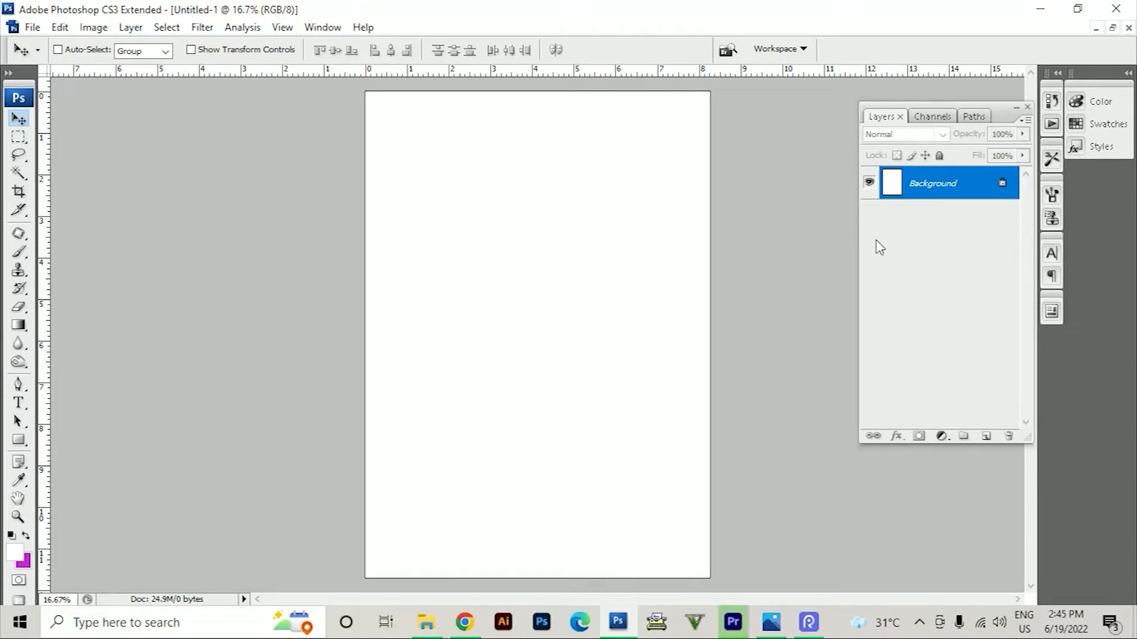
Create a new layer with the default settings and fill a rectangle about 6.3 by 4.3 in on it with magenta
key(ctrl+shift+n)
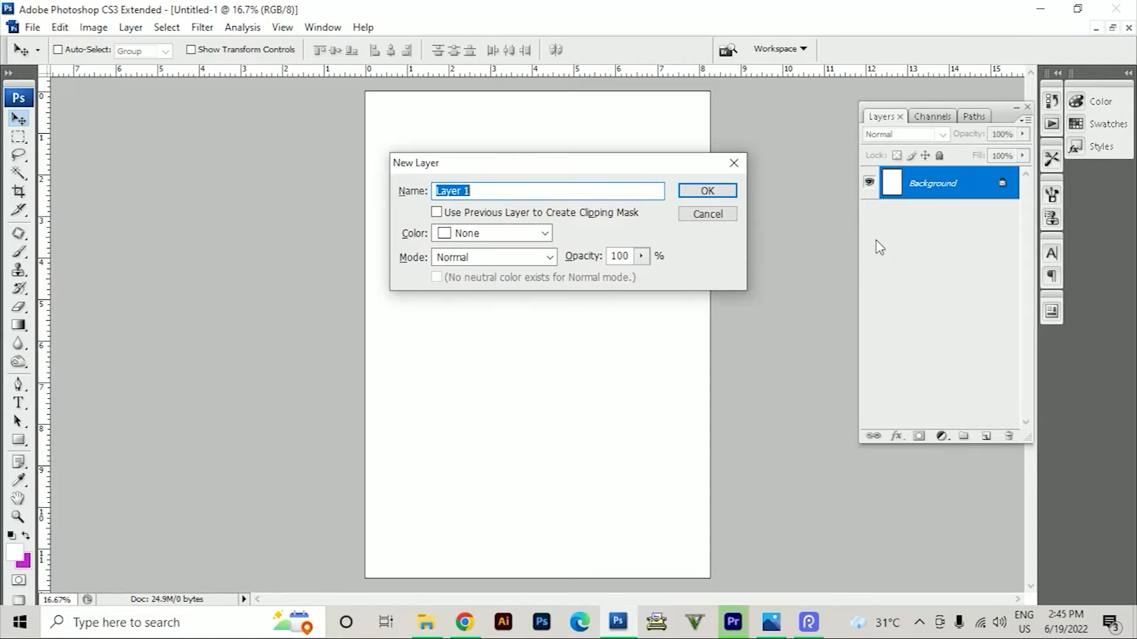
key(Return)
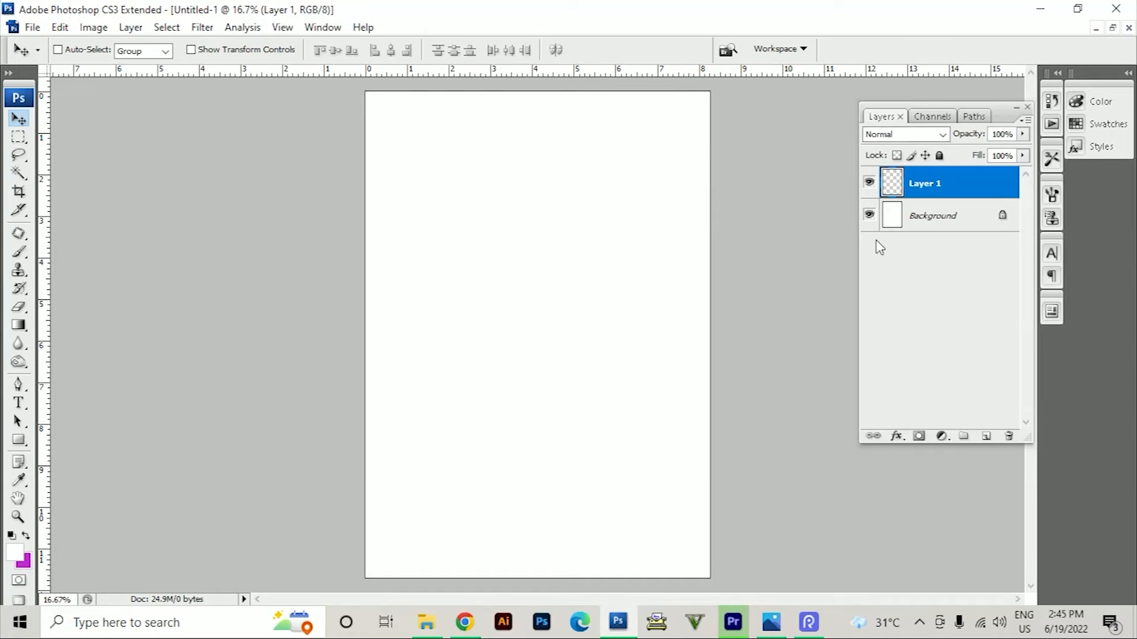
key(m)
drag(366, 192, 630, 374)
key(ctrl+BackSpace)
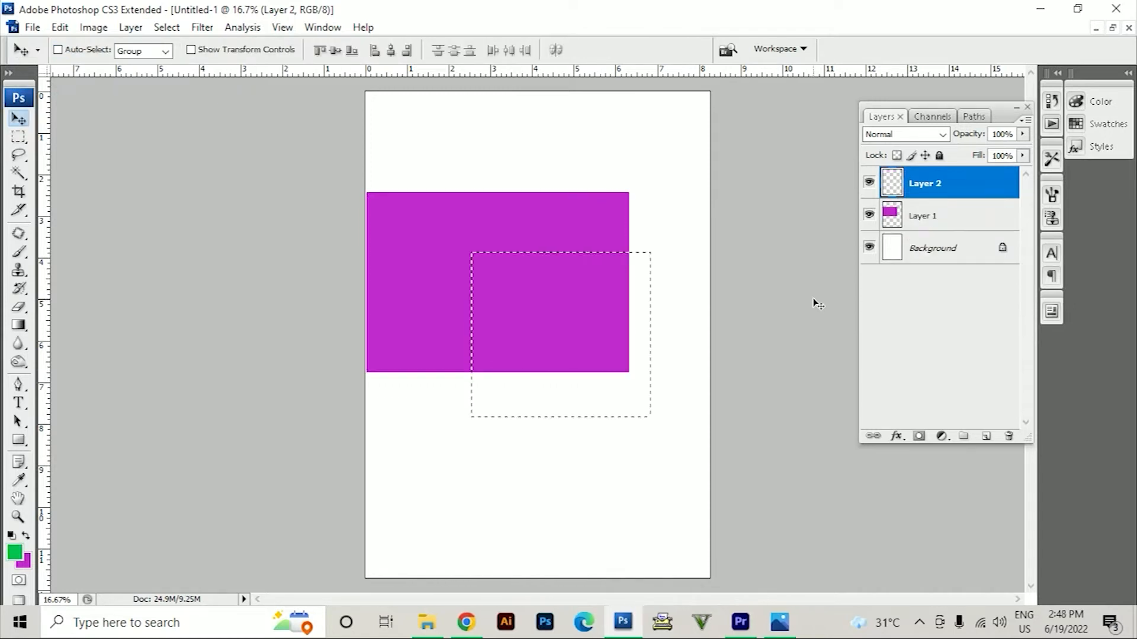
key(ctrl+d)
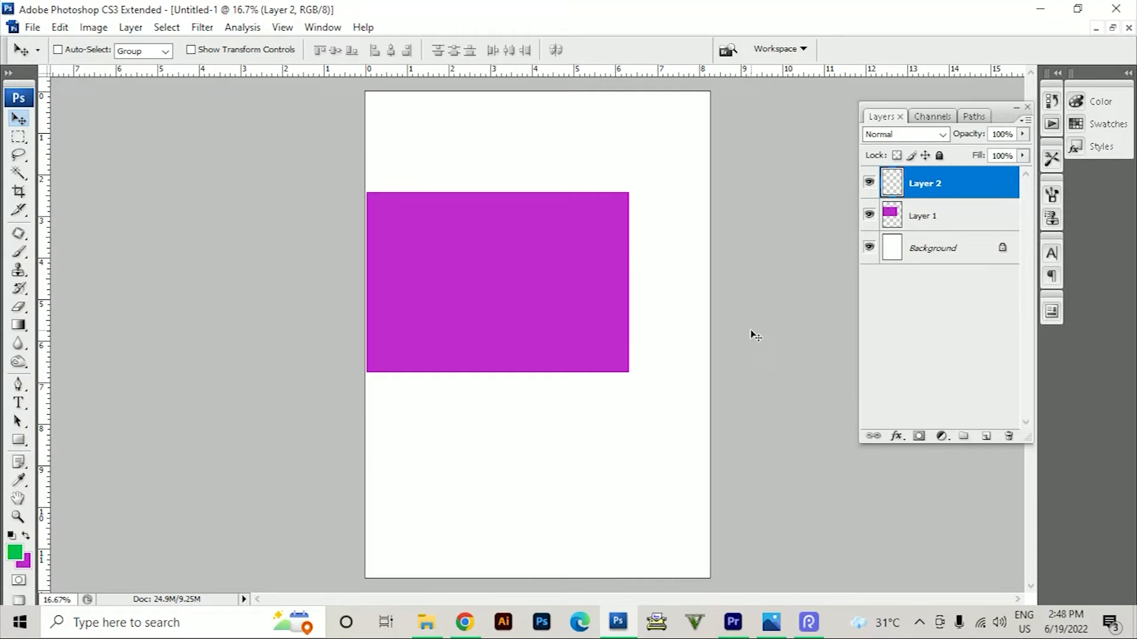
Fill a rectangle about 5.2 by 4.3 in on Layer 2 with the green foreground color, overlapping the magenta one, and deselect it
key(m)
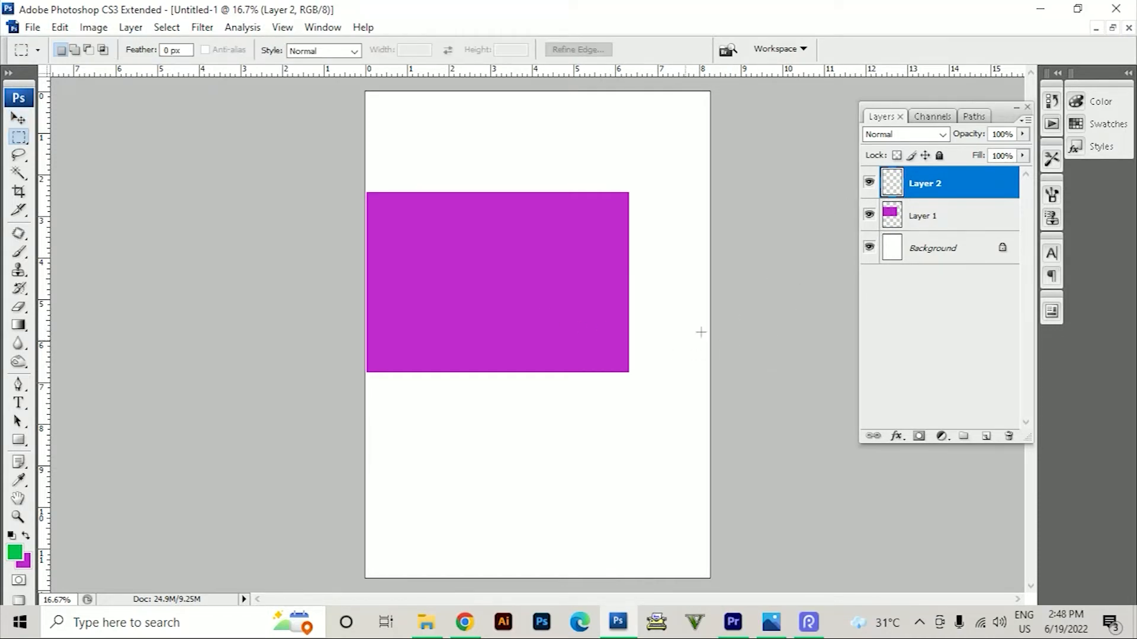
drag(430, 265, 645, 445)
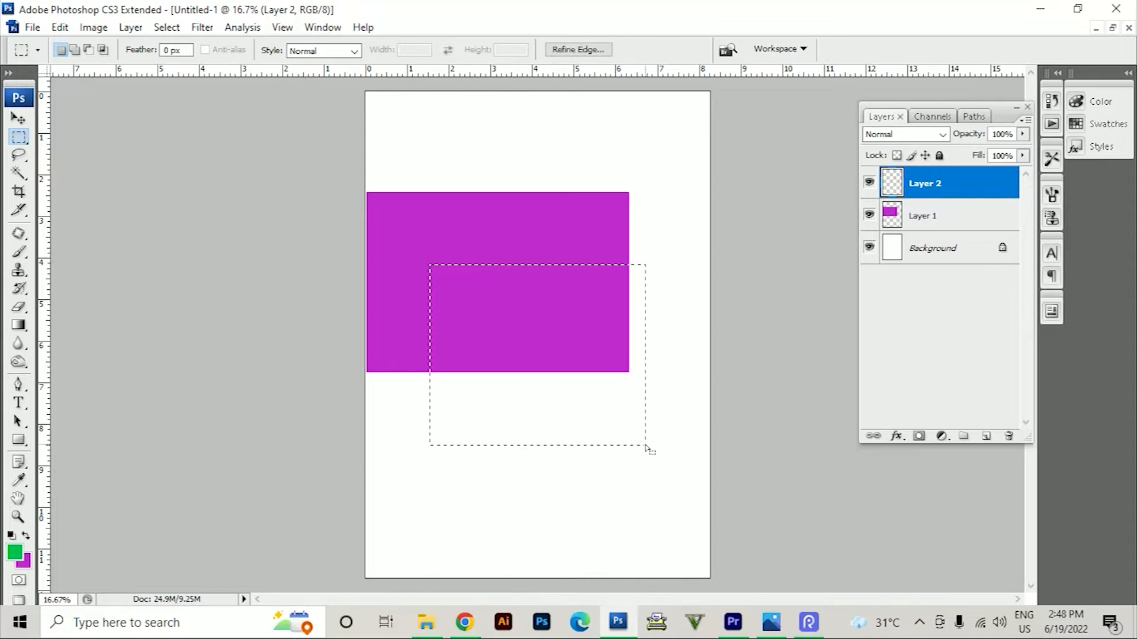
key(alt+BackSpace)
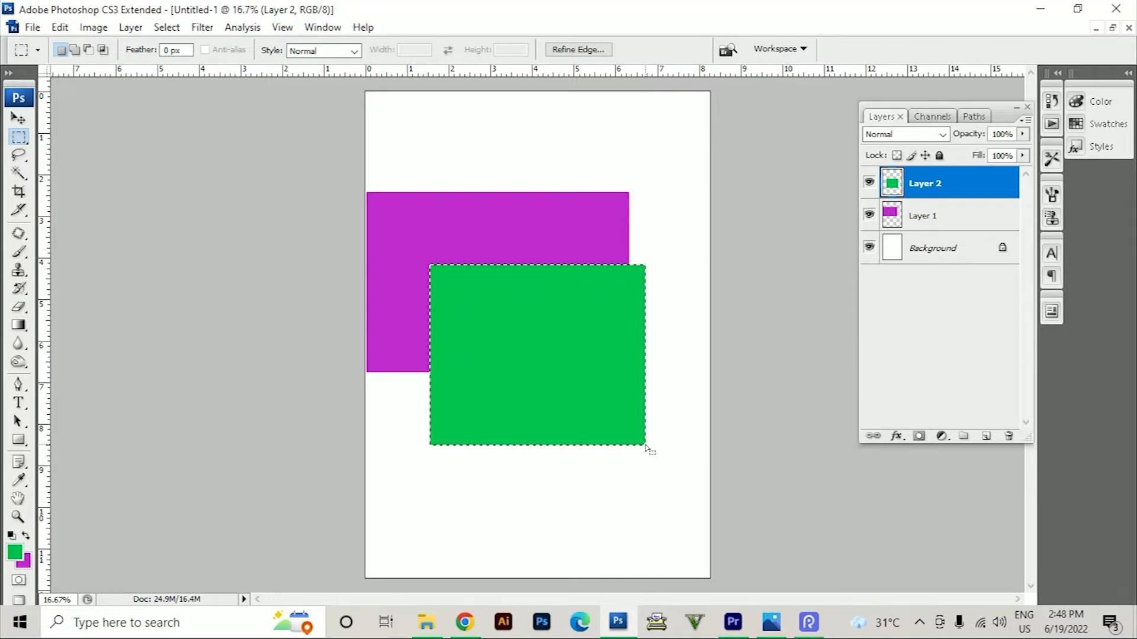
key(ctrl+d)
Set the foreground color to white and fill a rectangle about 4.2 by 4.3 in on Layer 2 with the magenta background color
drag(445, 170, 620, 351)
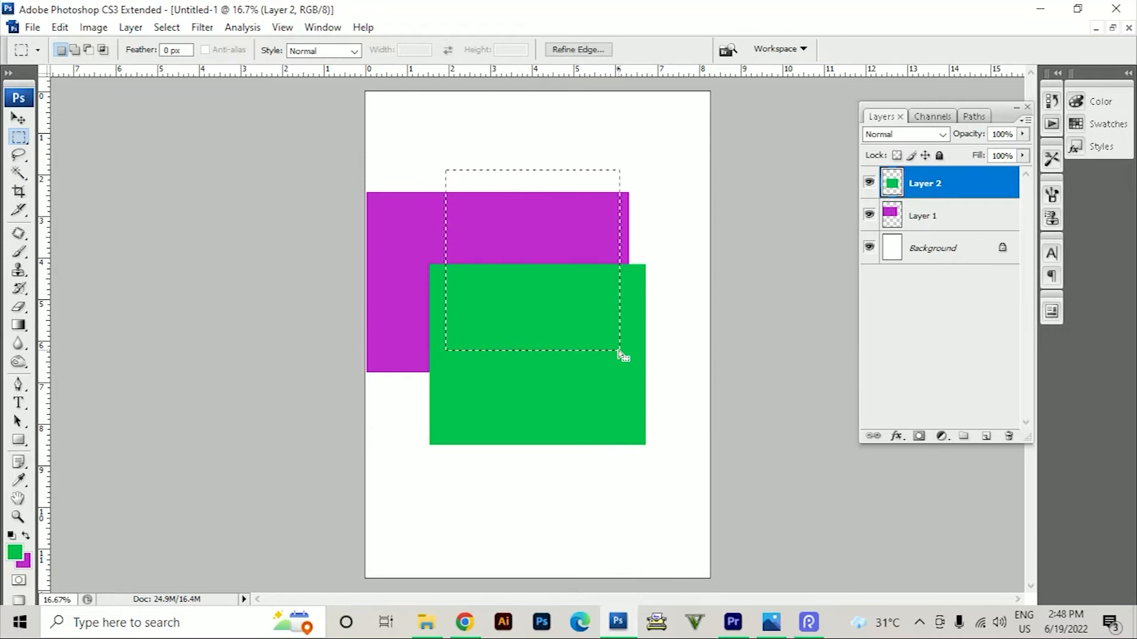
click(15, 553)
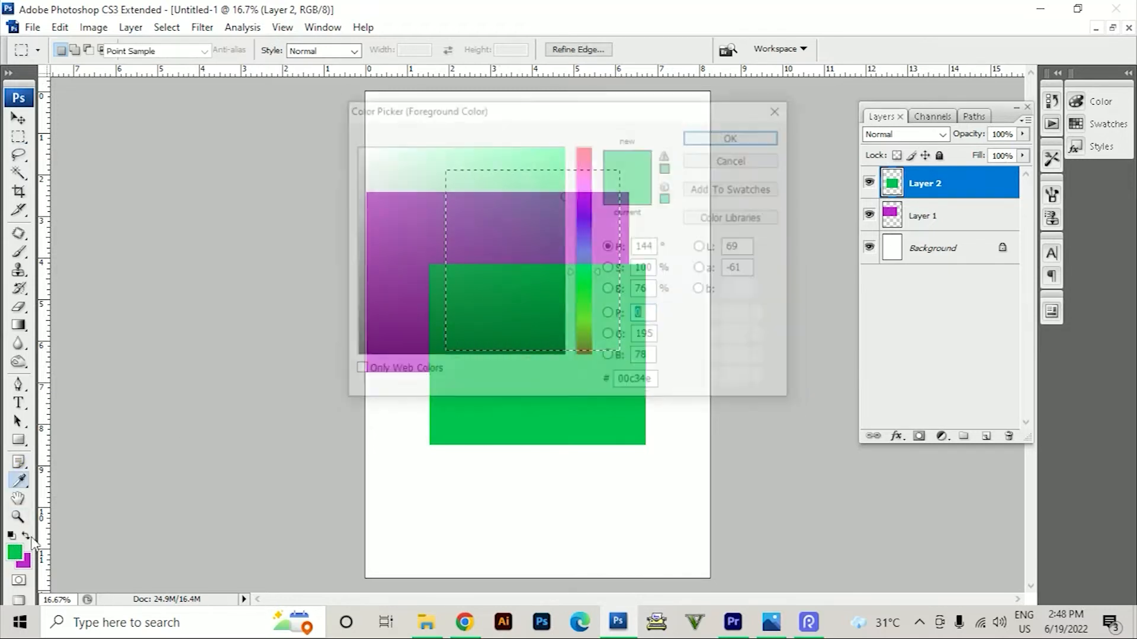
drag(533, 244, 273, 50)
click(735, 136)
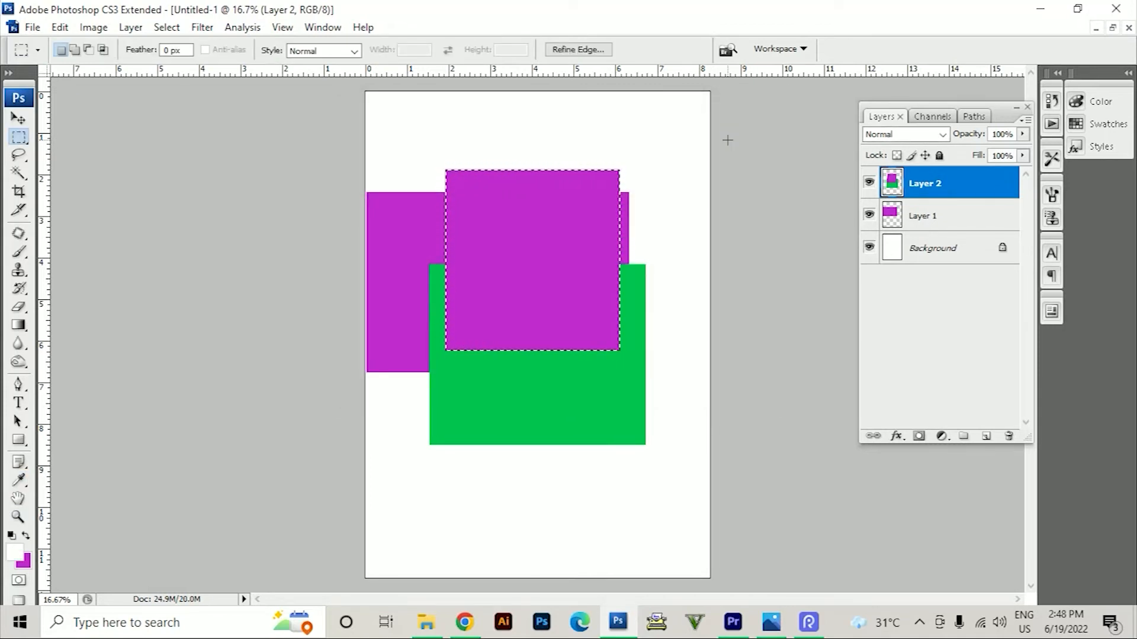
Fill the selected rectangle on Layer 2 with white, deselect it, and move the layer's content down over the magenta rectangle
key(alt+BackSpace)
key(ctrl+d)
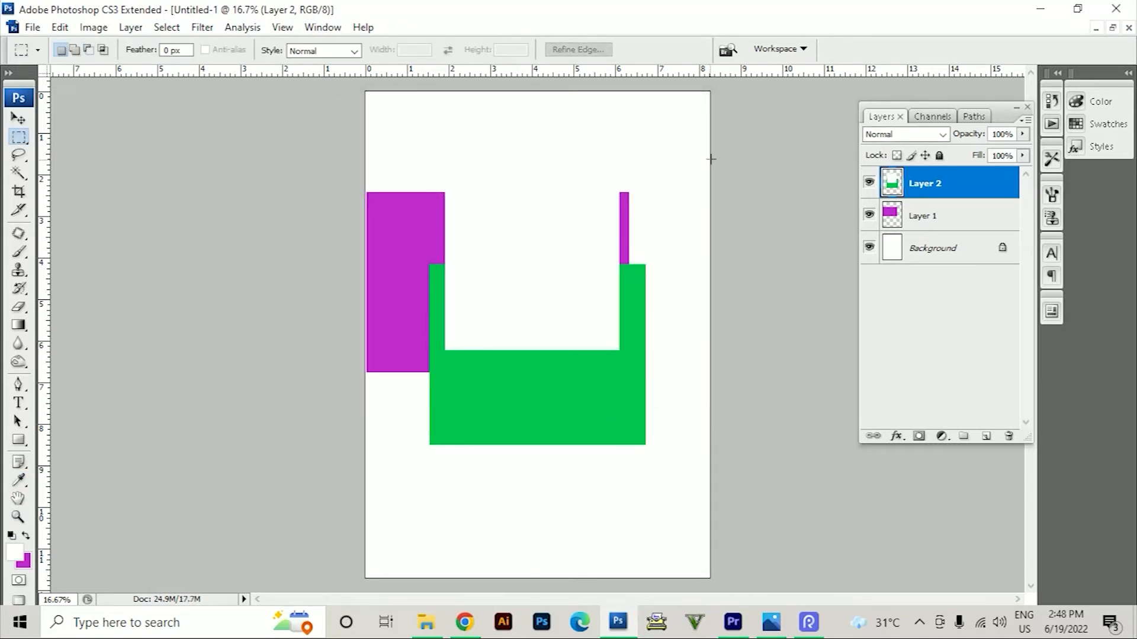
click(18, 118)
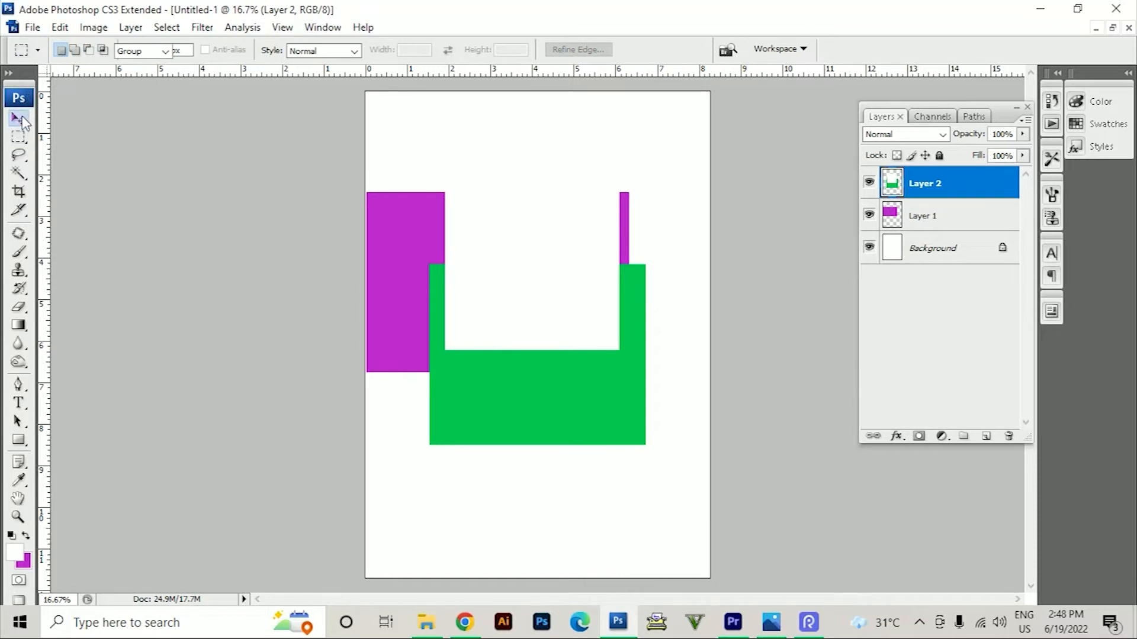
drag(583, 277, 549, 299)
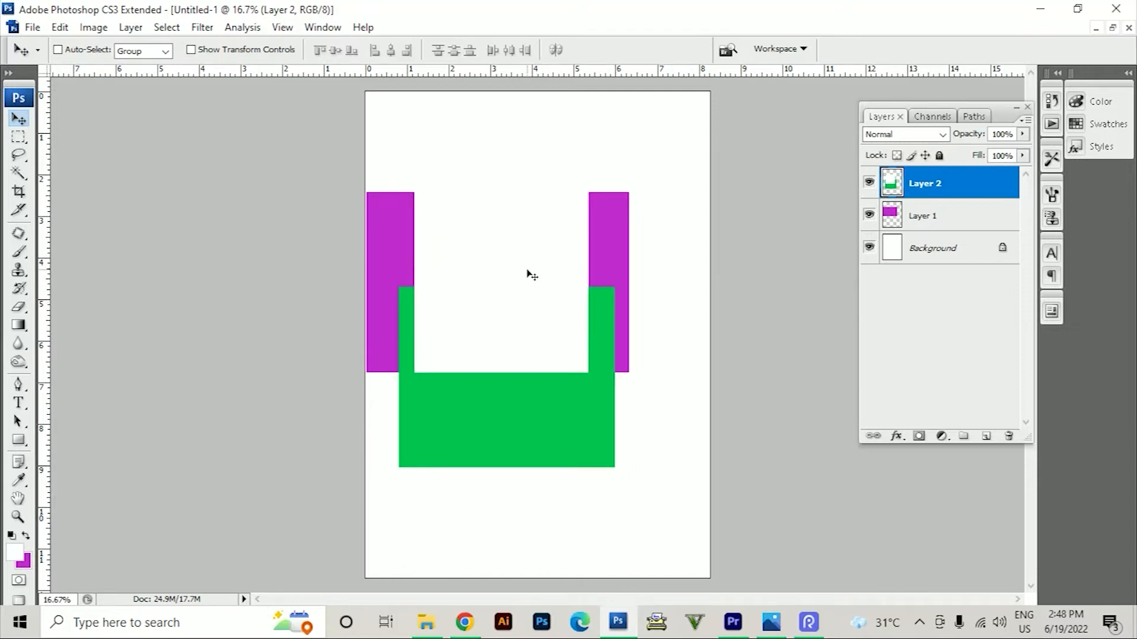
drag(528, 272, 523, 290)
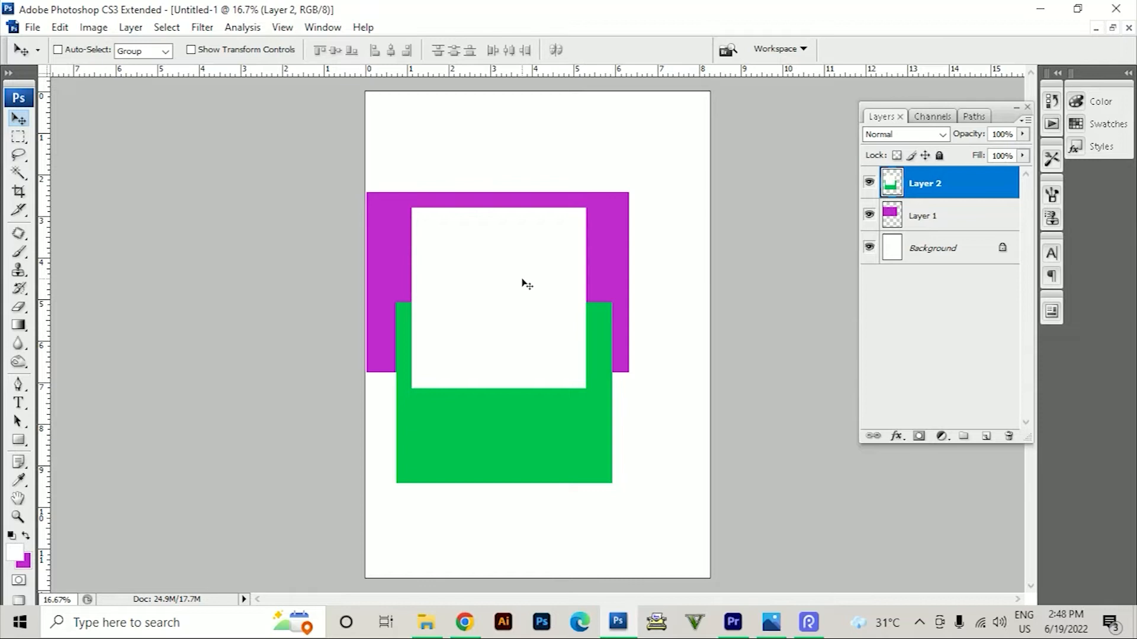
Undo the layer moves, the deselection and both the white and magenta fills of the selected rectangle on Layer 2
key(ctrl+alt+z)
key(ctrl+alt+z)
key(ctrl+alt+z)
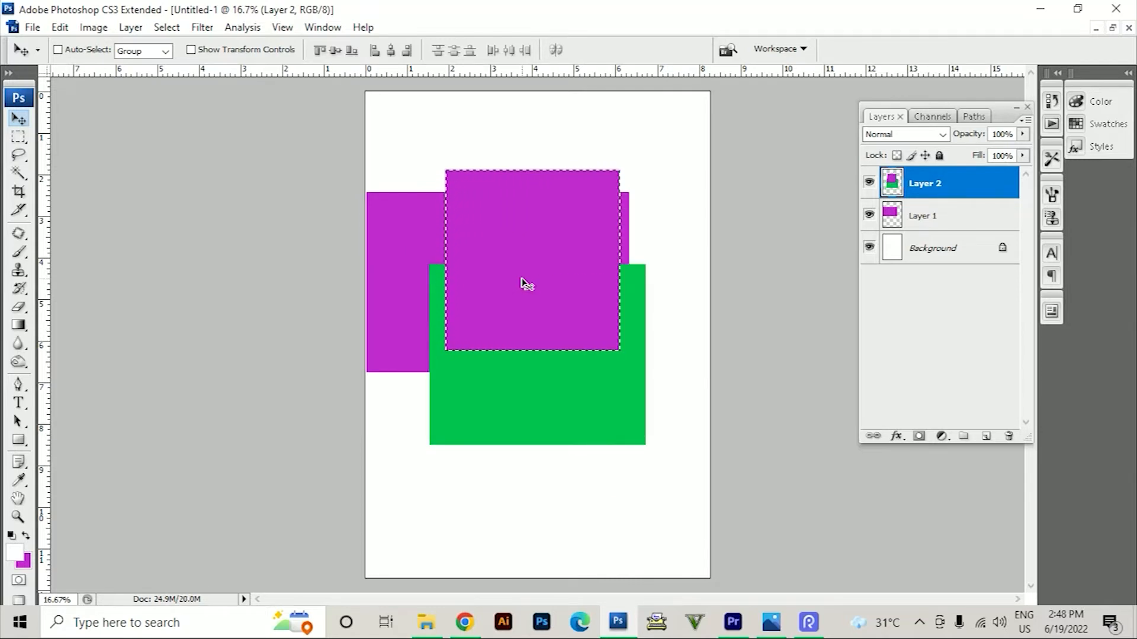
key(ctrl+alt+z)
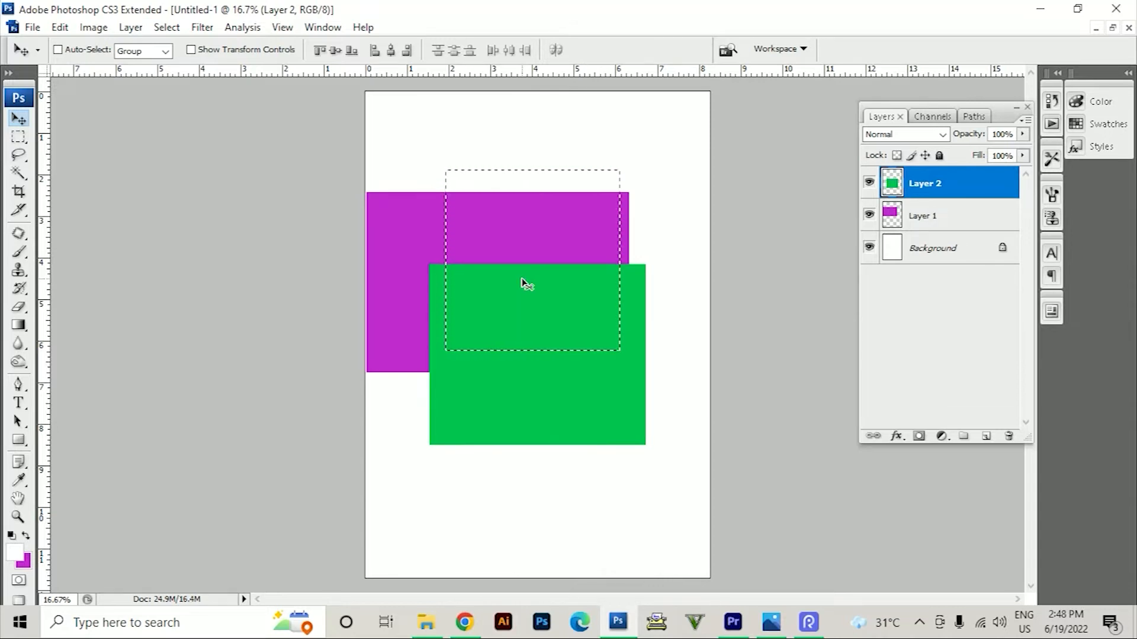
Create a new layer, fill the selection on it with white, and move the deselected white rectangle down and slightly left
key(ctrl+shift+n)
key(Return)
key(alt+BackSpace)
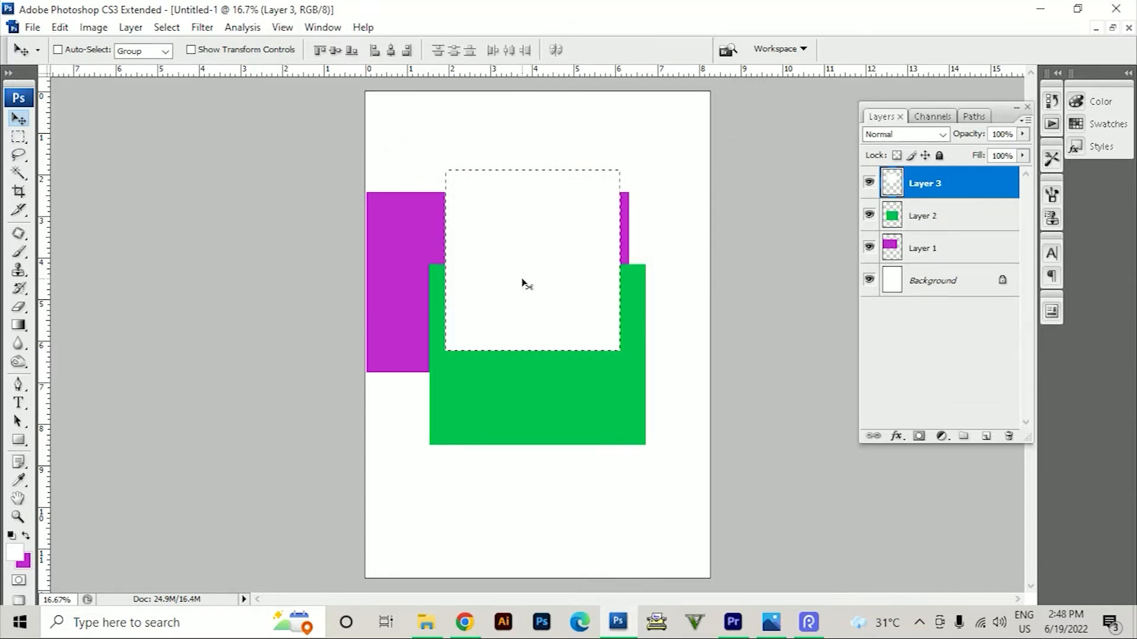
key(ctrl+d)
drag(573, 213, 560, 262)
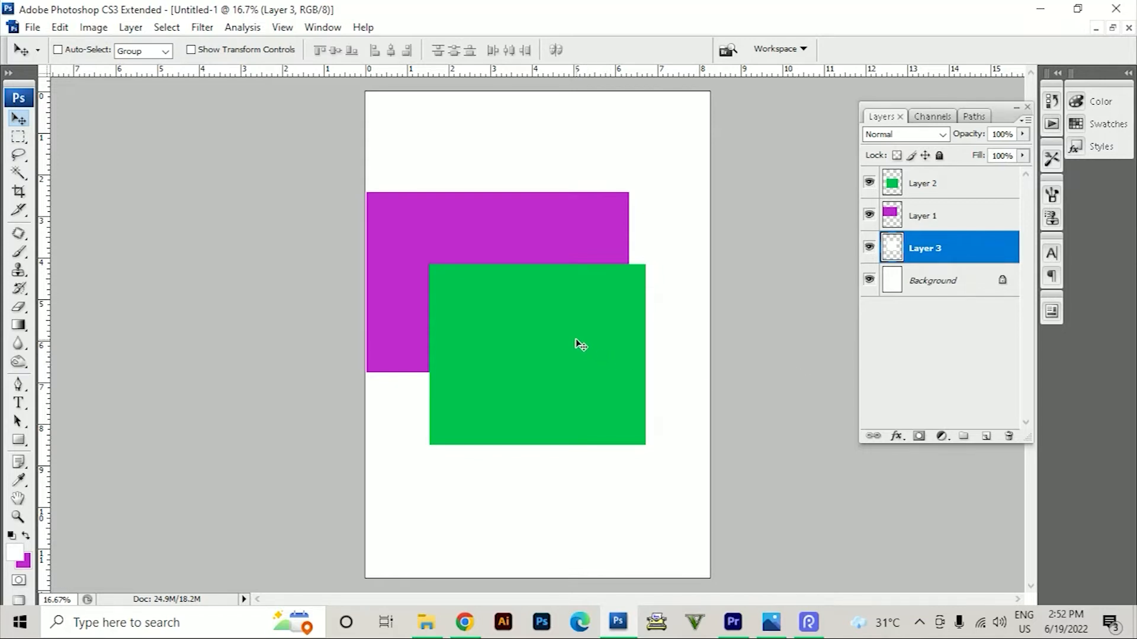
Make Layer 1 active, picking it also from the list of layers beneath the magenta rectangle on the canvas
click(937, 220)
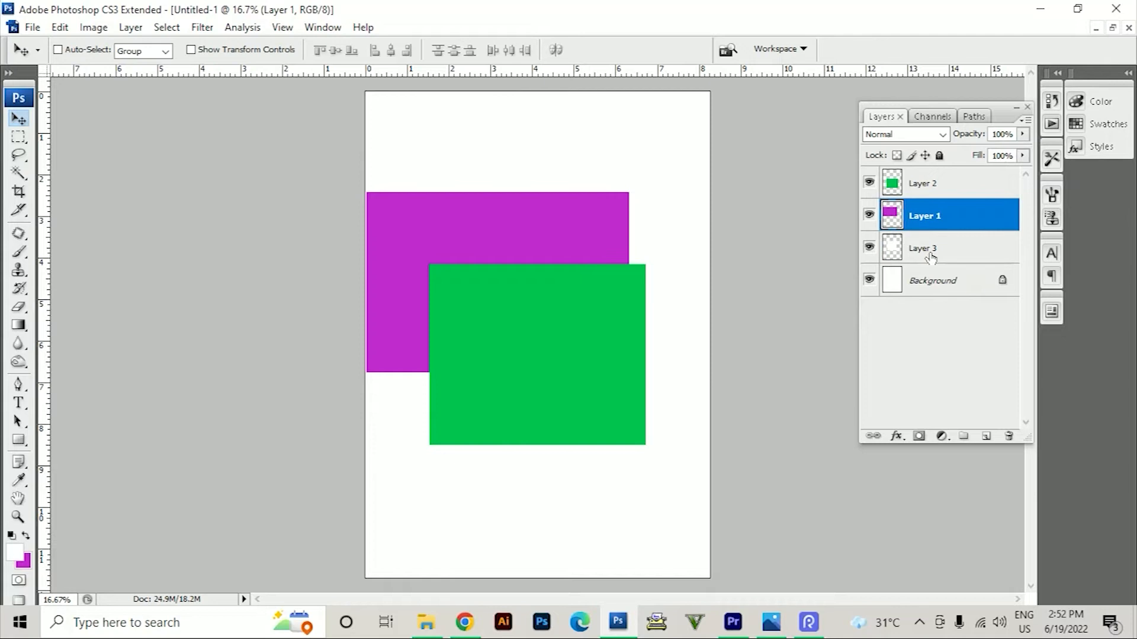
right_click(391, 268)
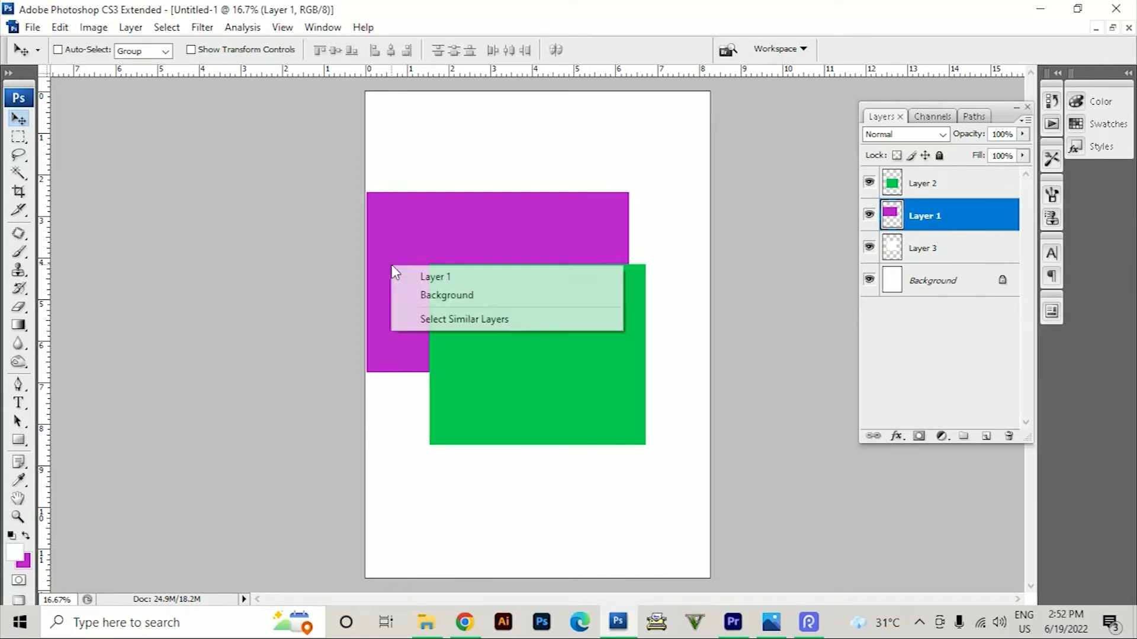
click(436, 283)
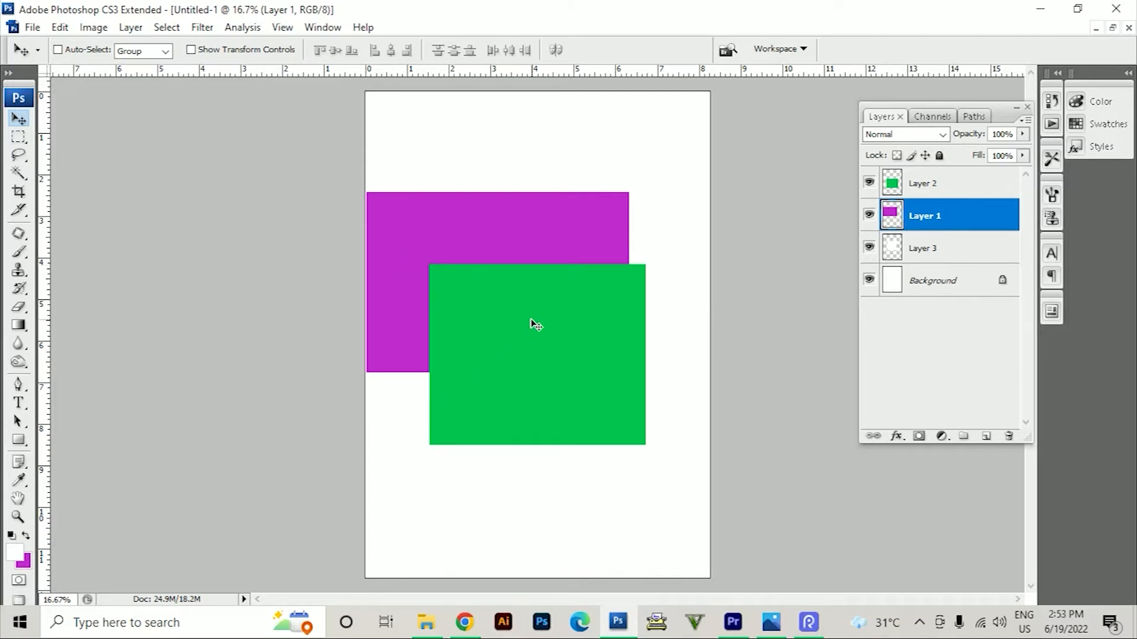
Check the layers stacked beneath several points of the green rectangle, select Layer 2 among them, and move it about 0.6 in up
right_click(498, 300)
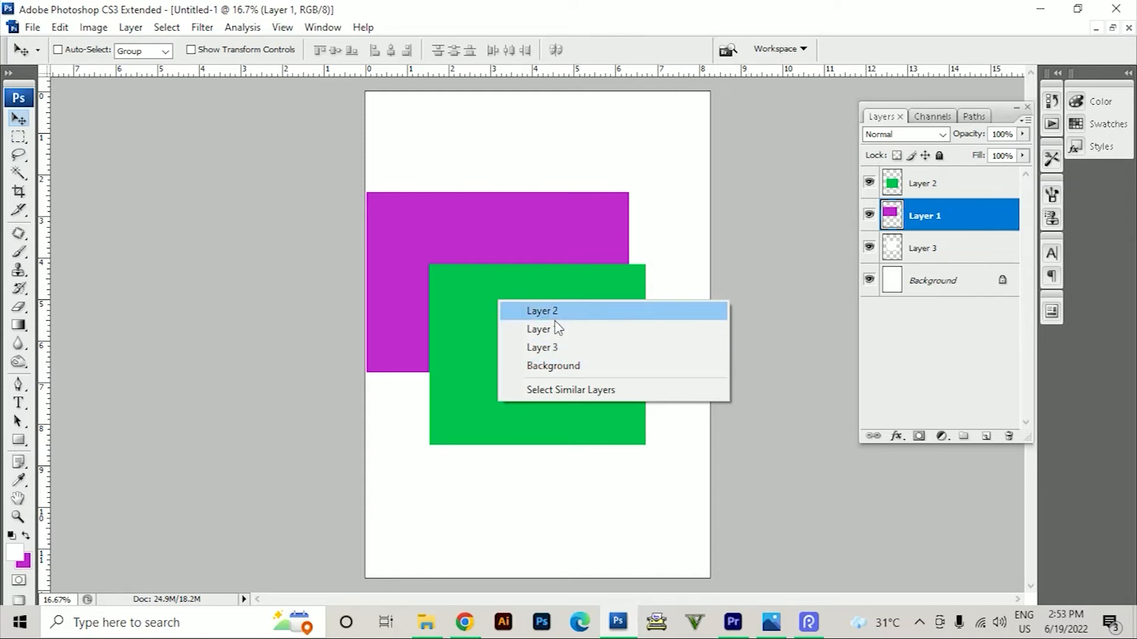
right_click(636, 273)
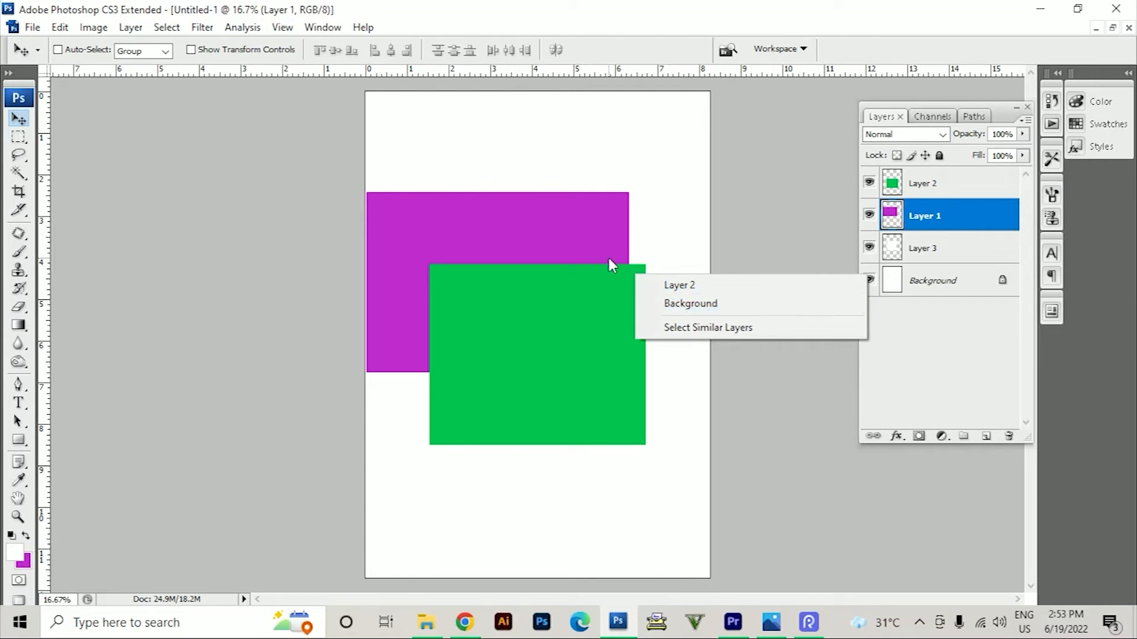
right_click(607, 276)
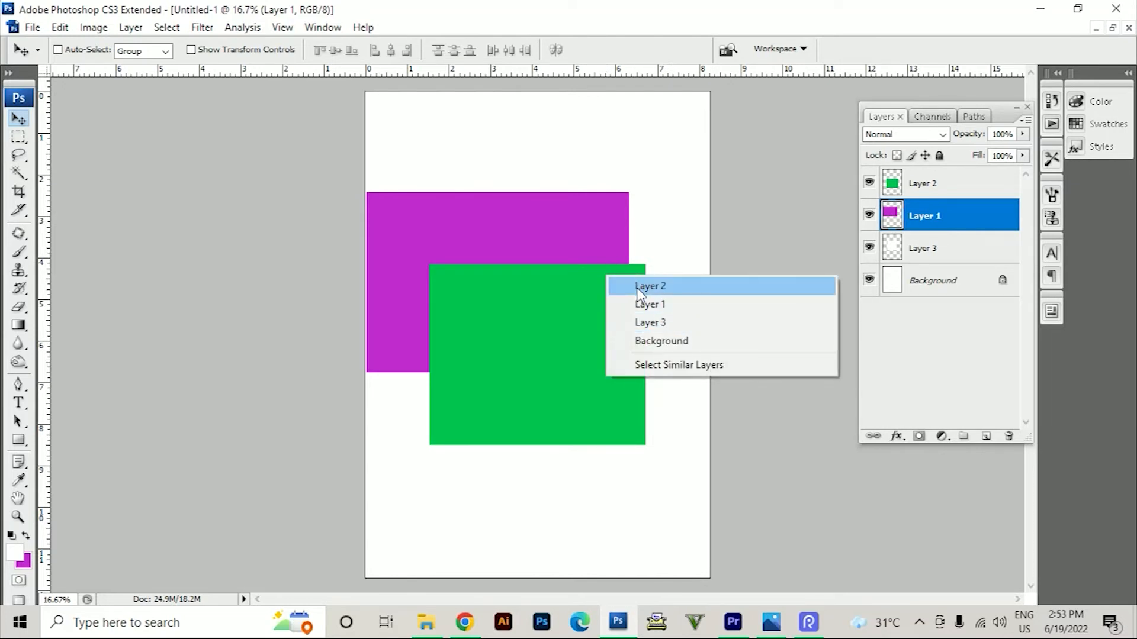
right_click(471, 318)
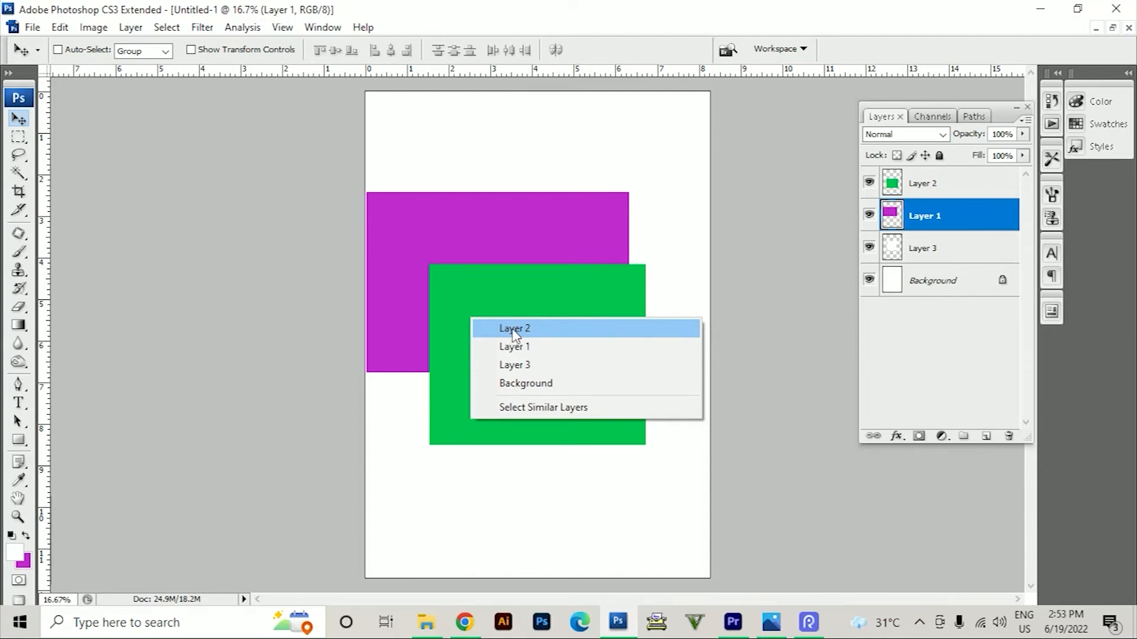
click(514, 329)
drag(523, 351, 530, 325)
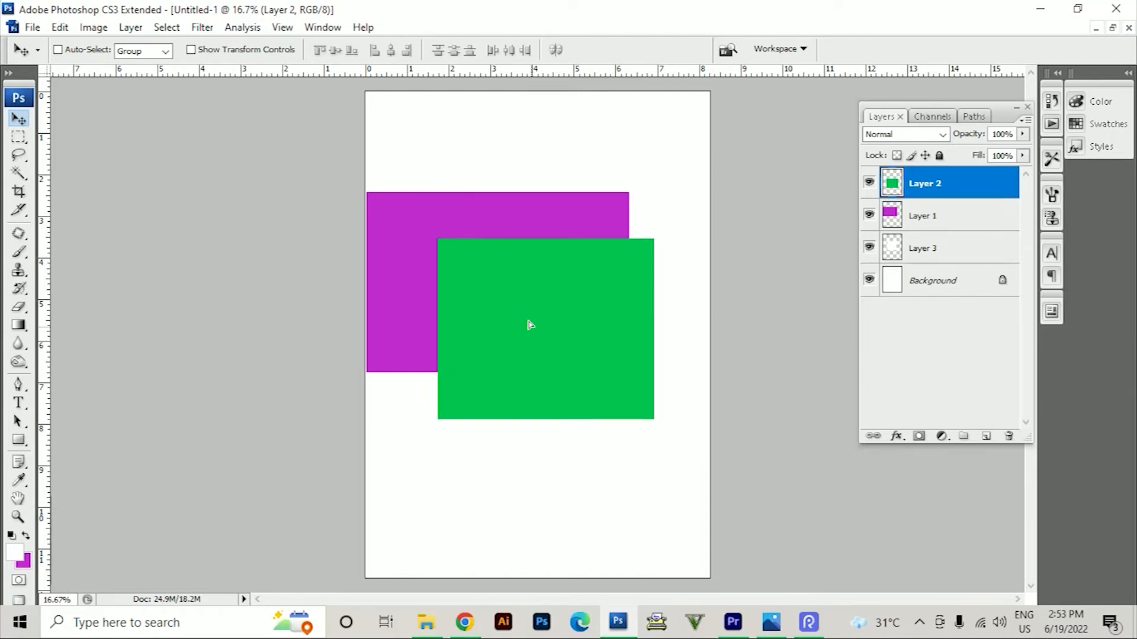
Select Layer 1 from the canvas at the magenta rectangle and move that rectangle down and to the right
right_click(403, 295)
click(418, 304)
drag(418, 304, 464, 330)
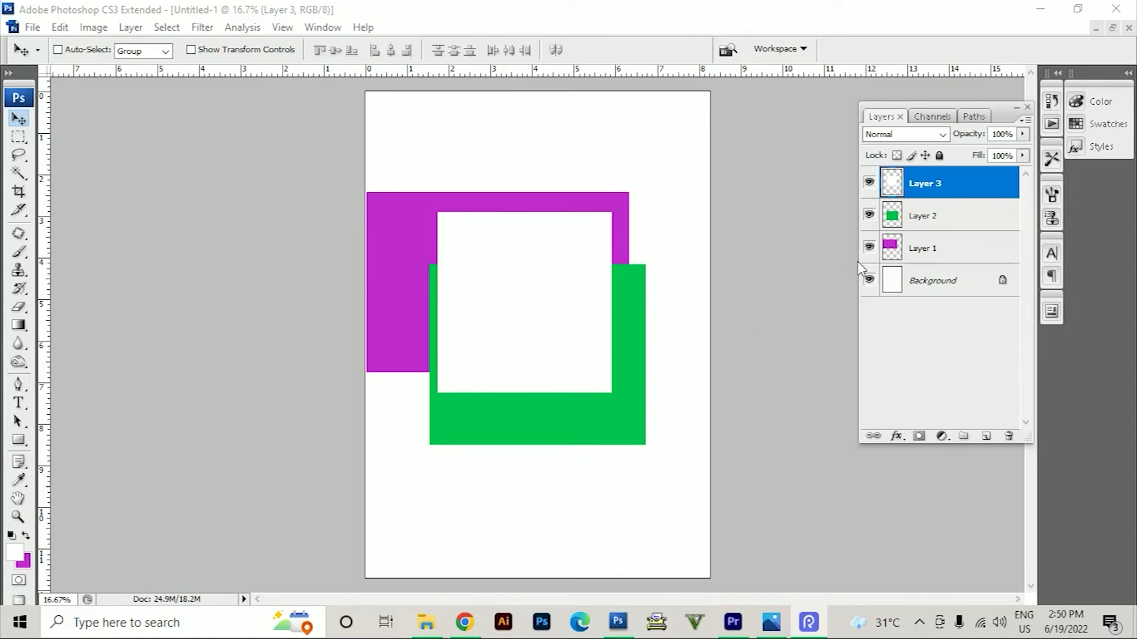
Reorder Layer 3 in the layer stack, placing it below Layer 2 and further down below Layer 1
click(948, 188)
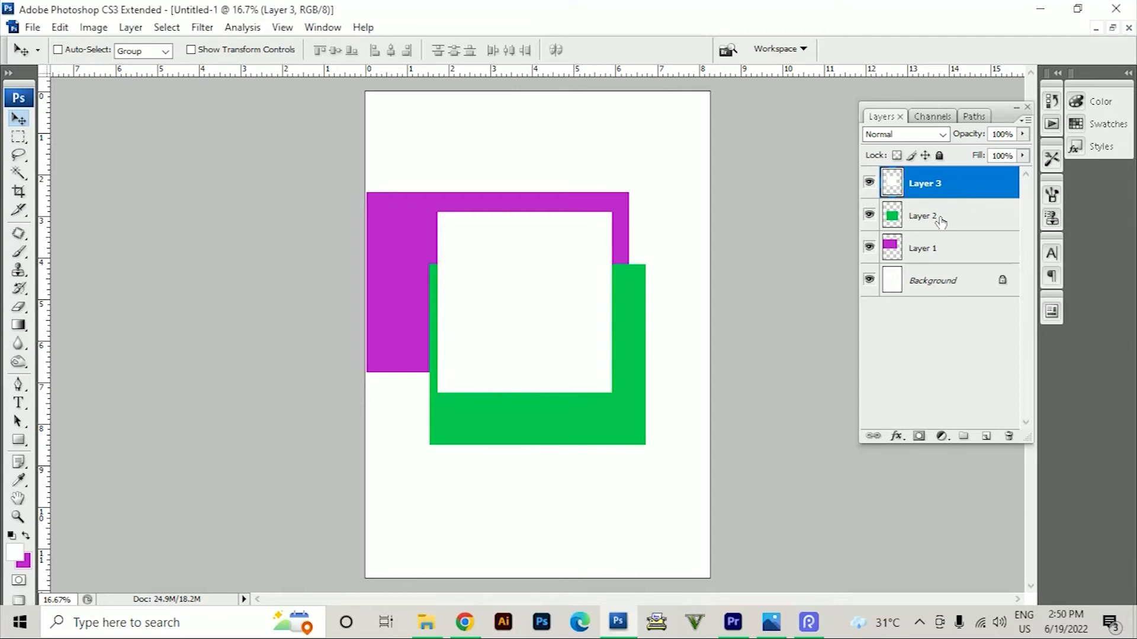
drag(931, 185, 934, 219)
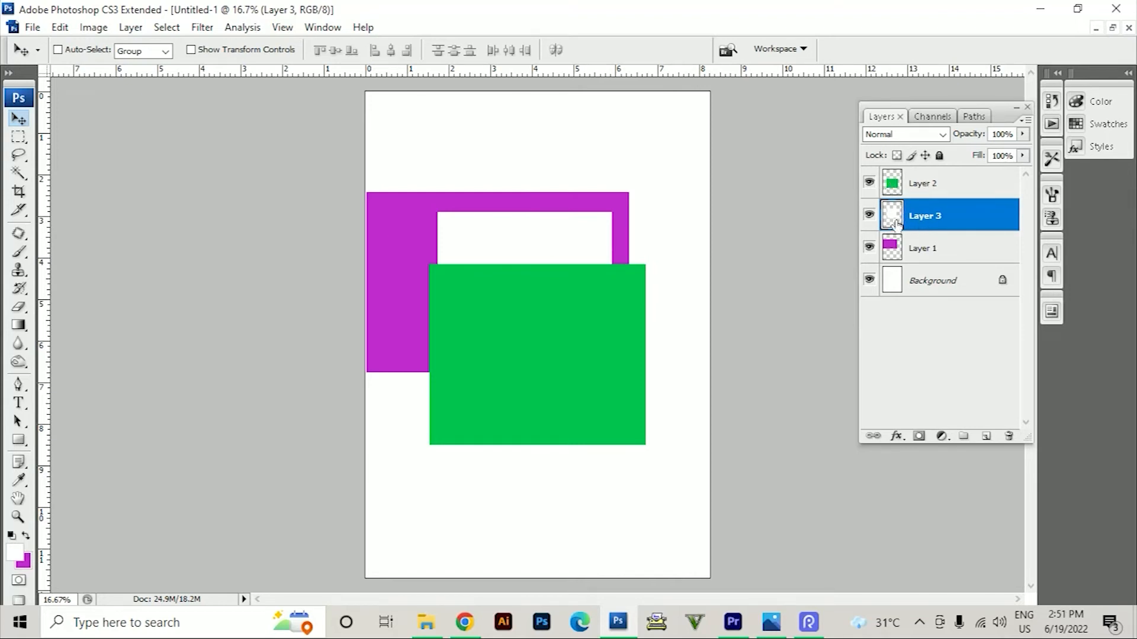
drag(944, 223, 944, 255)
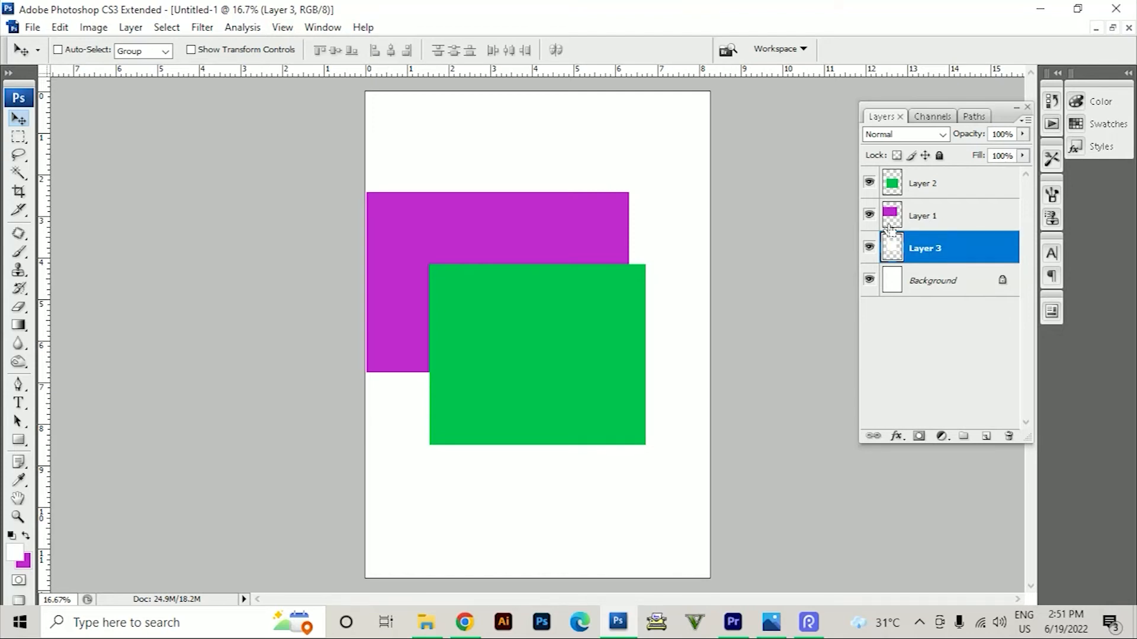
Bring Layer 3 forward to the top of the stack, send it back below Layer 1, and bring it forward two levels again
key(ctrl+bracketright)
key(ctrl+bracketright)
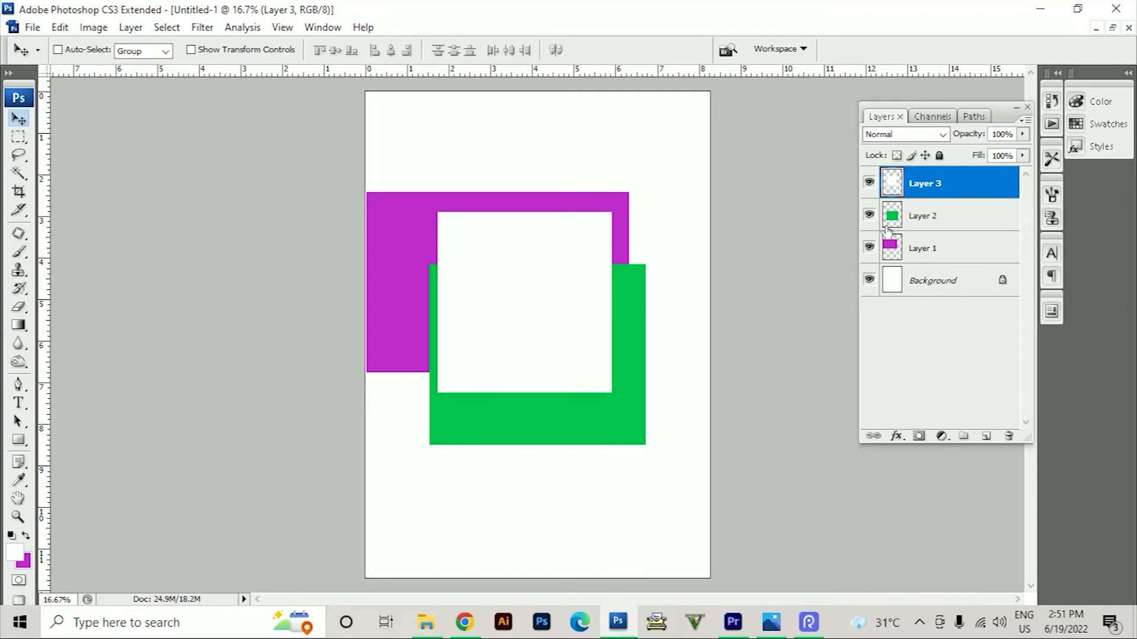
key(ctrl+bracketleft)
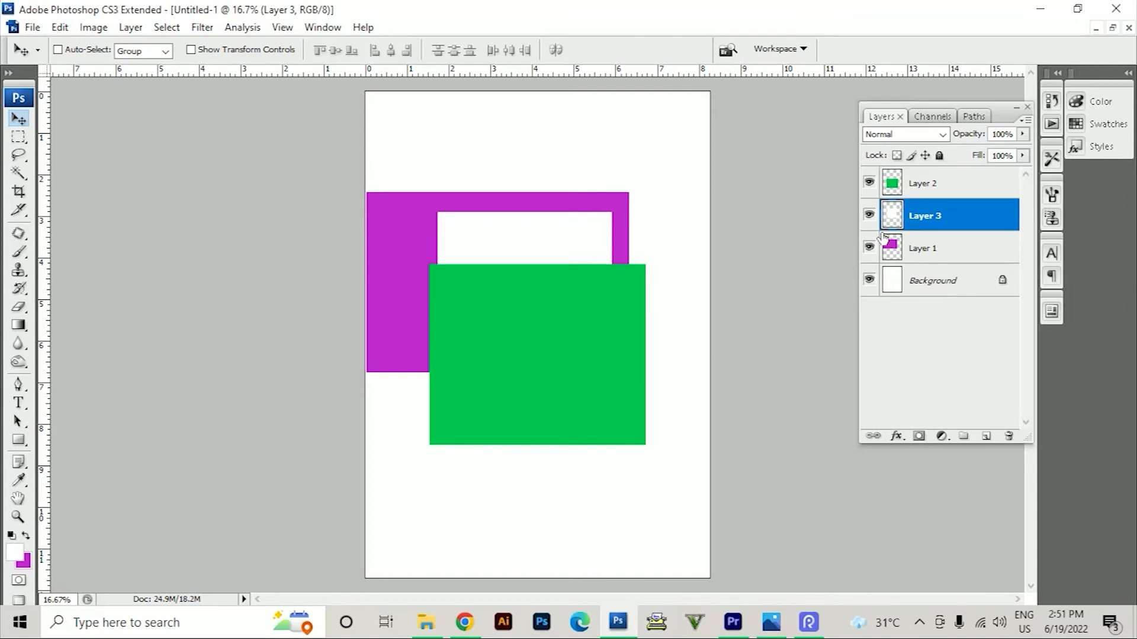
key(ctrl+bracketleft)
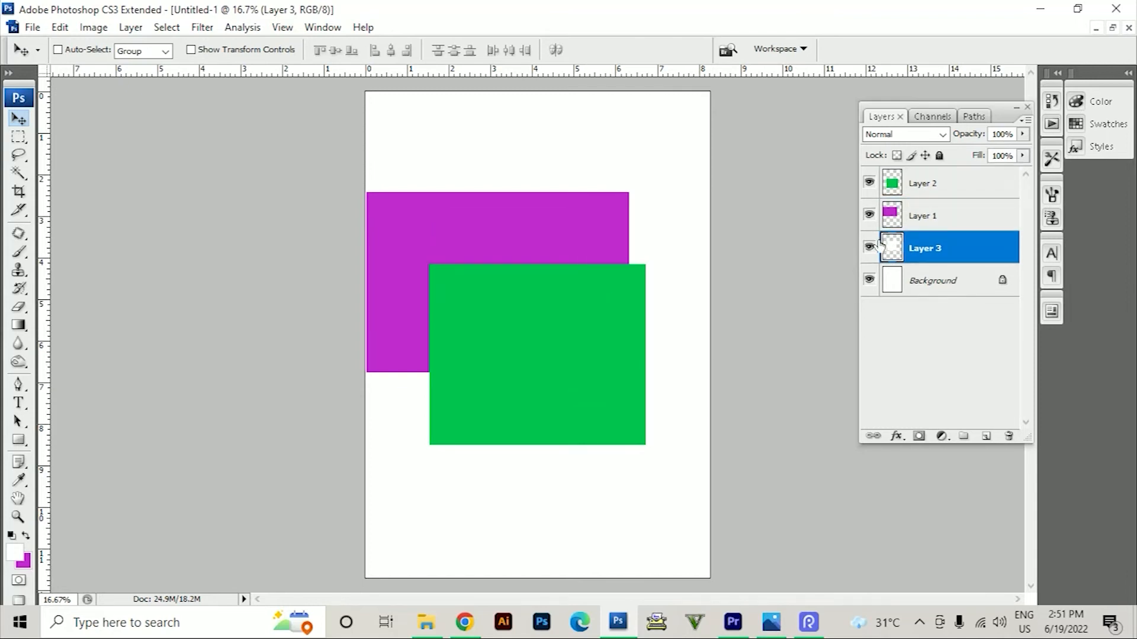
key(ctrl+bracketright)
key(ctrl+bracketright)
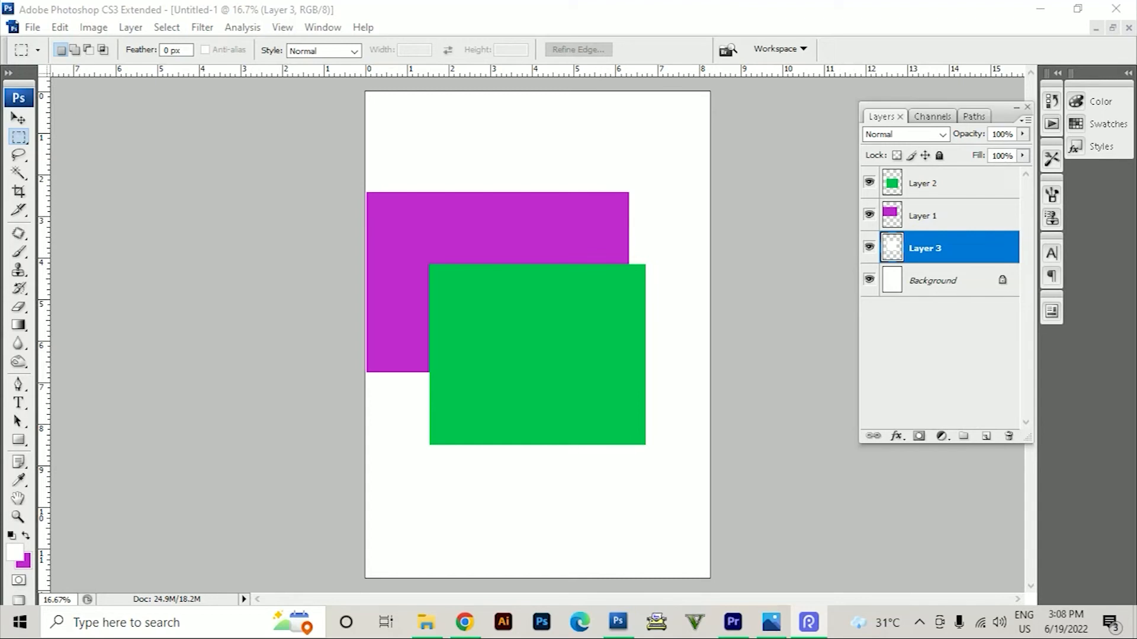
With the Move tool, select Layer 2 from the canvas and shift the green rectangle about 0.2 in up and right
click(19, 119)
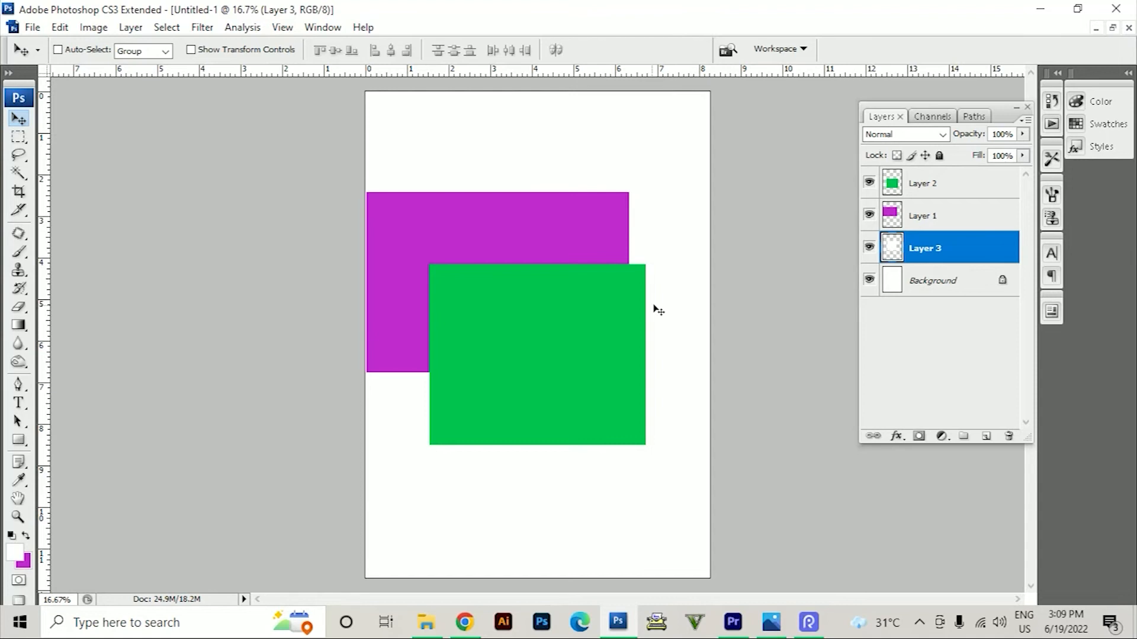
right_click(545, 321)
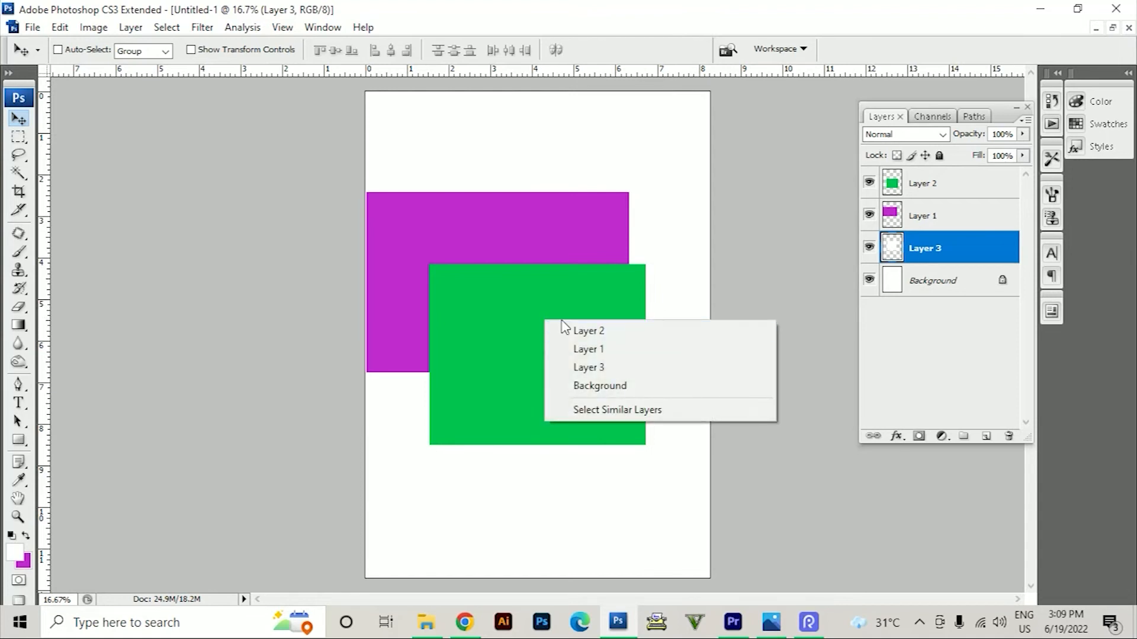
click(570, 332)
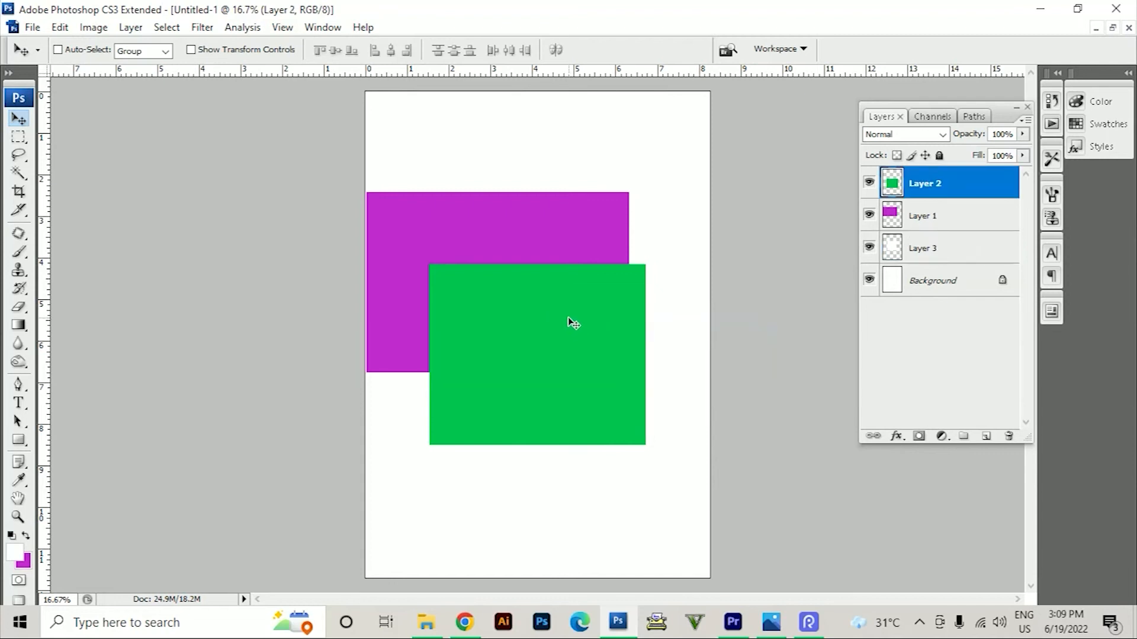
right_click(555, 325)
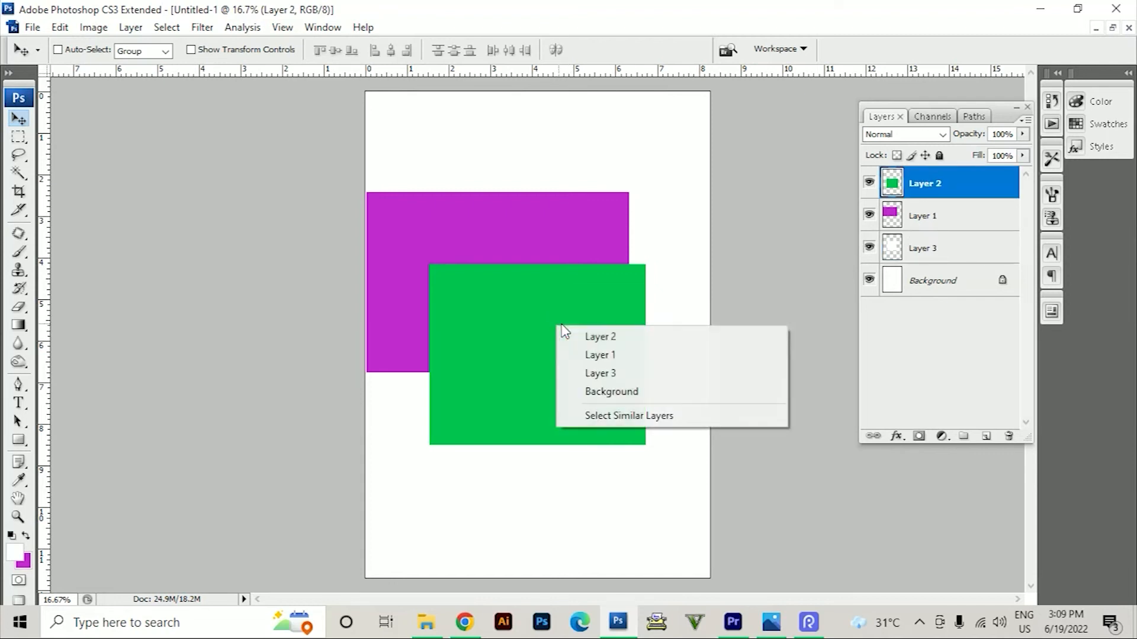
click(569, 335)
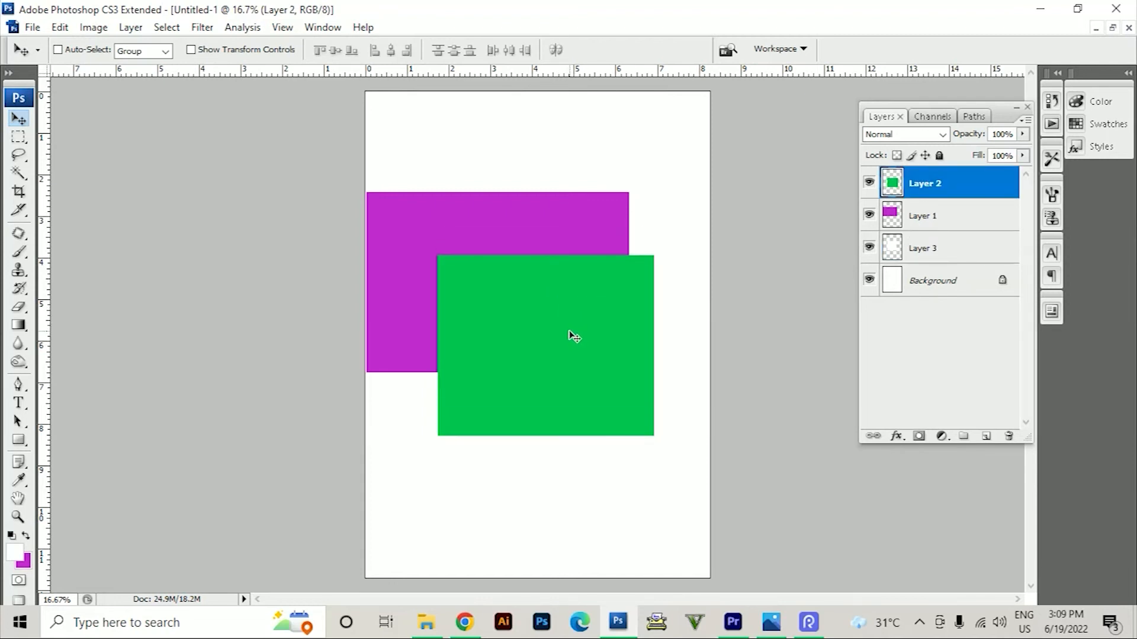
Delete Layer 2, Layer 1 and Layer 3, keeping only the Background
key(Delete)
right_click(525, 277)
click(538, 287)
key(Delete)
key(Delete)
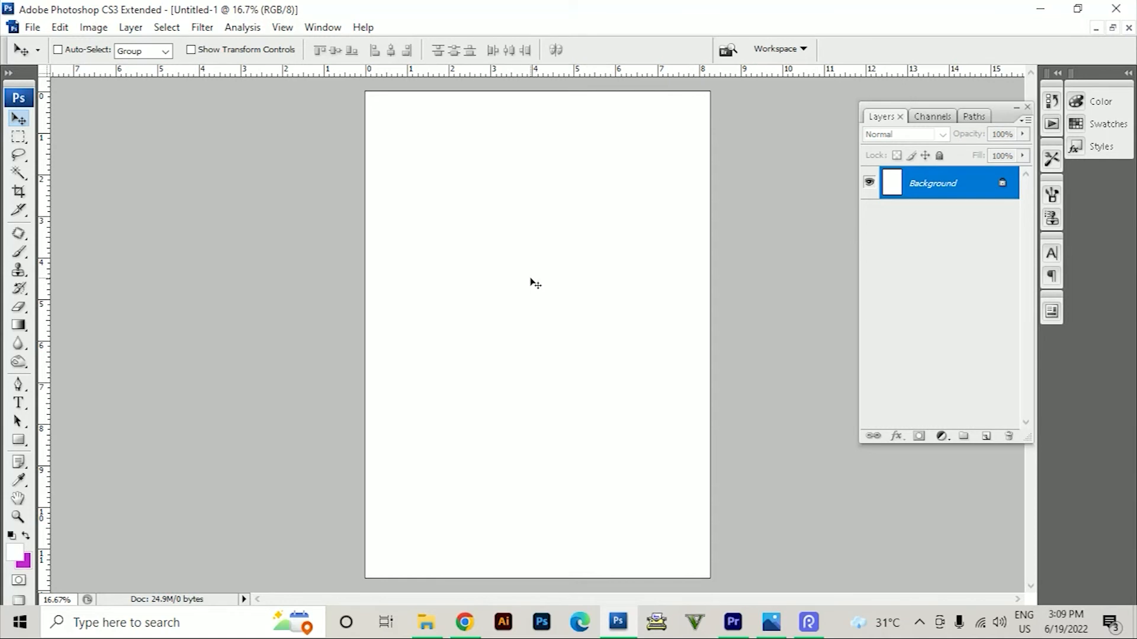
Select a rectangle about 4.4 by 4 in, fill it with the magenta background color on a new layer, and deselect it
key(m)
drag(445, 213, 627, 379)
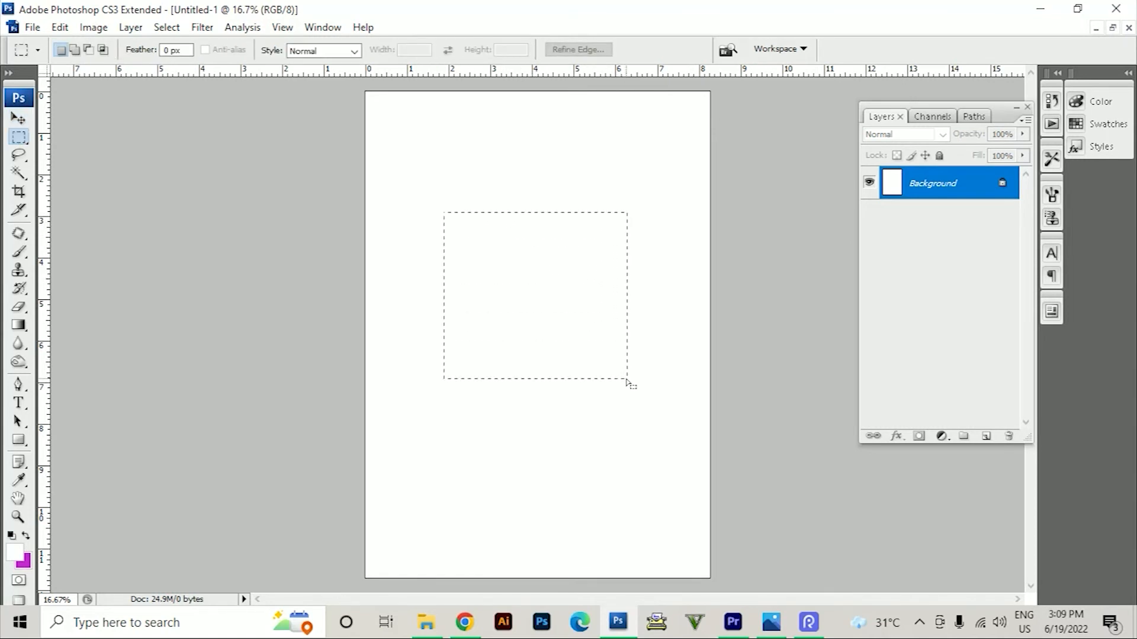
key(ctrl+shift+n)
key(Return)
key(ctrl+BackSpace)
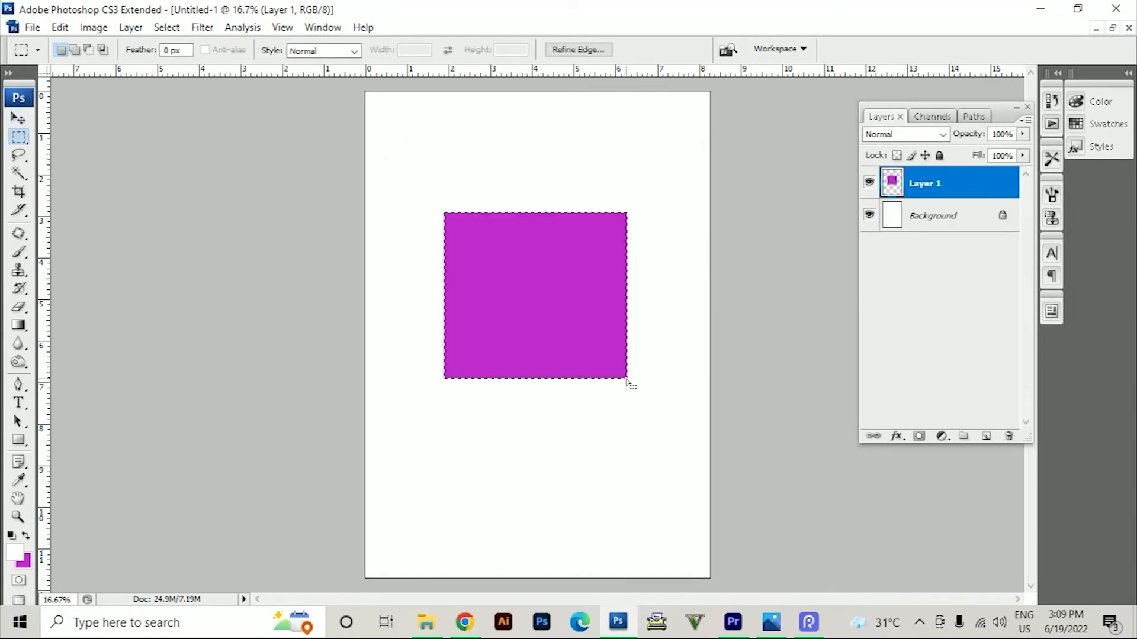
key(ctrl+d)
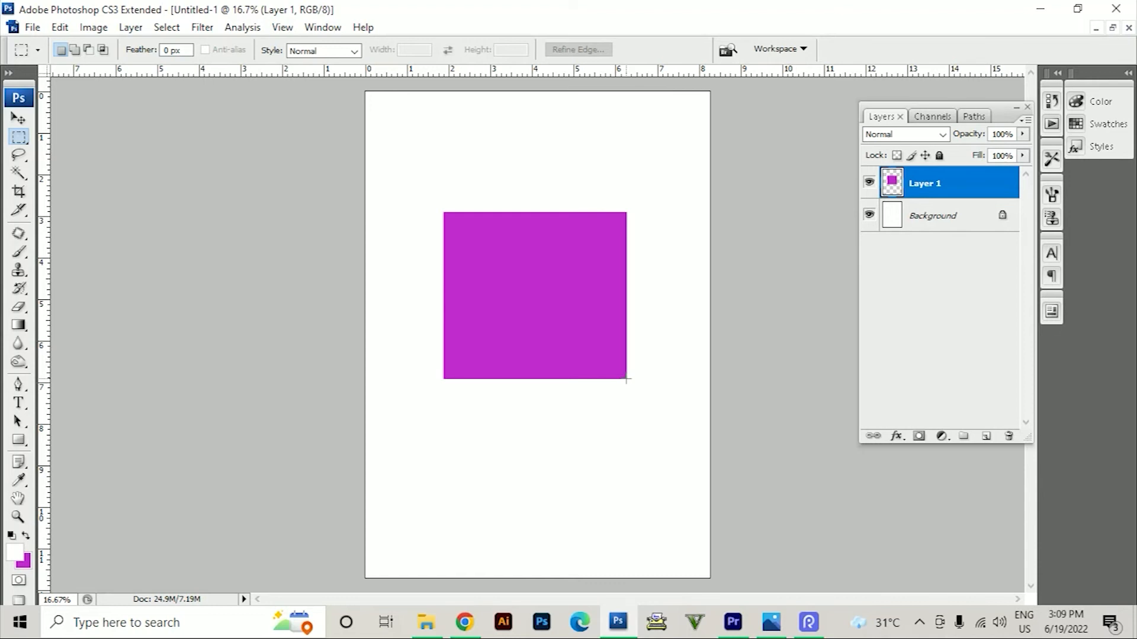
Start Free Transform on Layer 1 and scale the magenta rectangle to about 66.8% width and 59.2% height
click(60, 28)
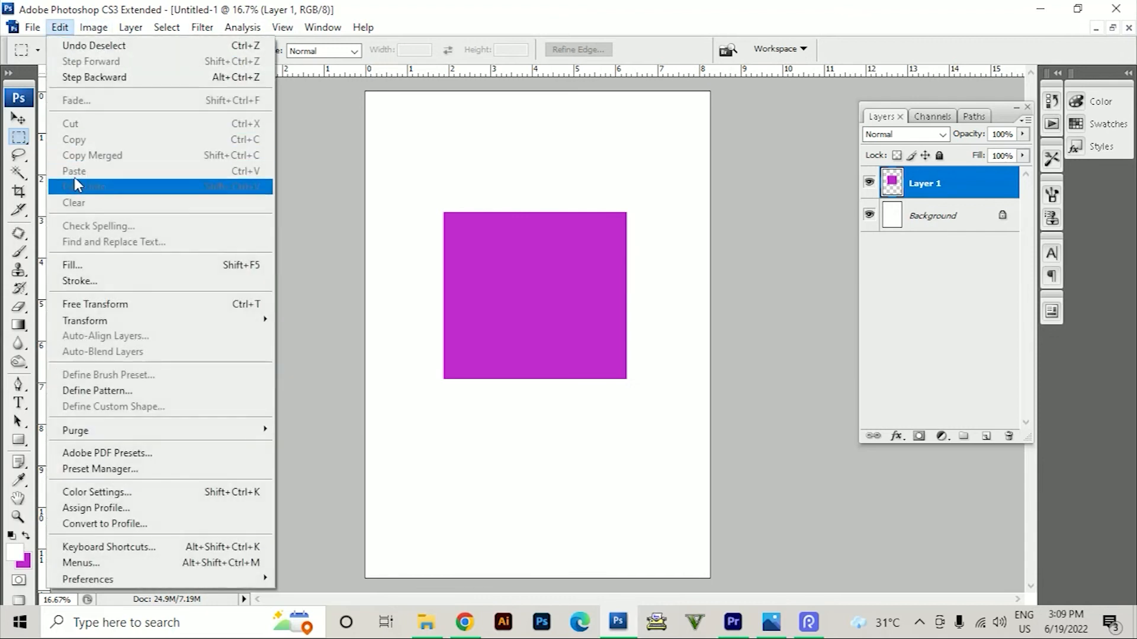
click(95, 304)
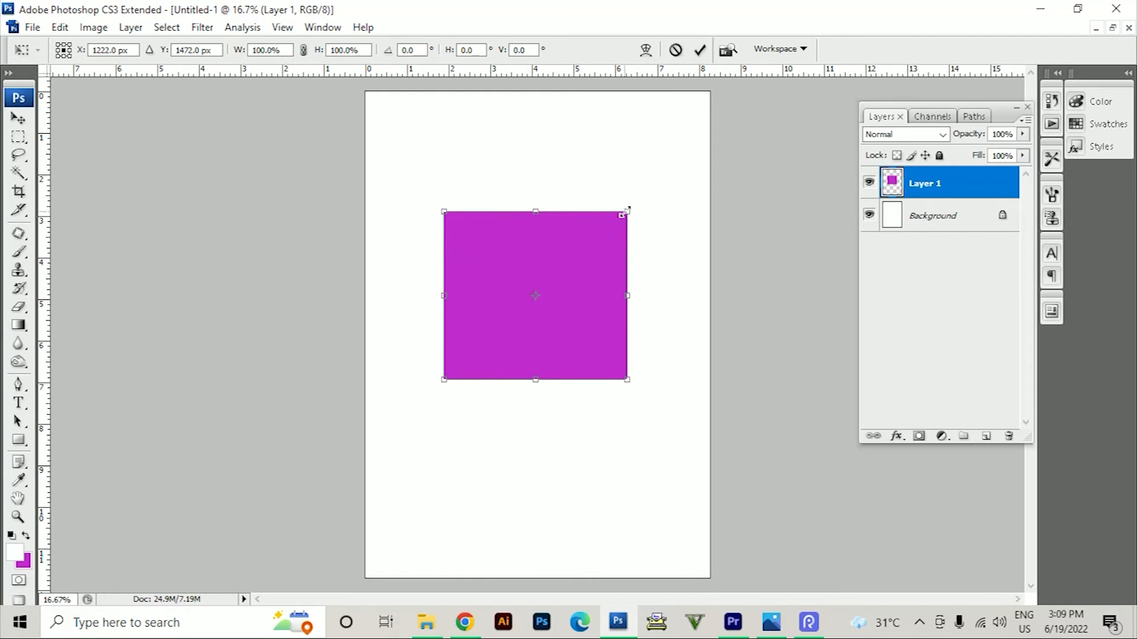
drag(627, 210, 668, 160)
drag(555, 162, 550, 281)
drag(669, 327, 569, 325)
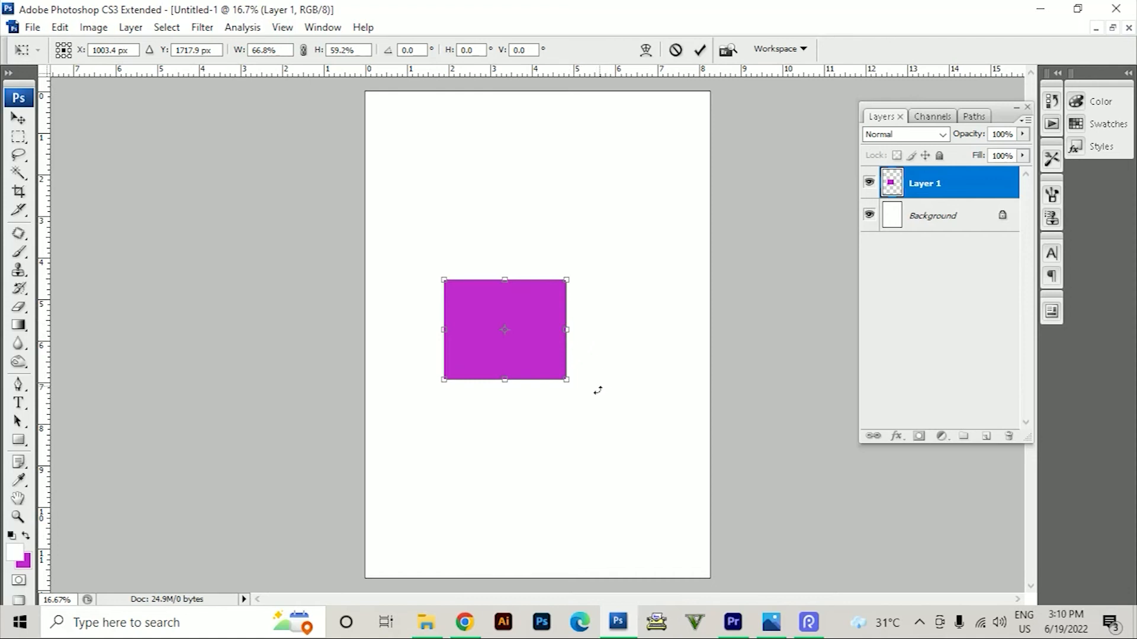
Stretch the rectangle's height to about 120.6%, rotate it to about 171.4°, and undo the applied transform
drag(589, 404, 440, 168)
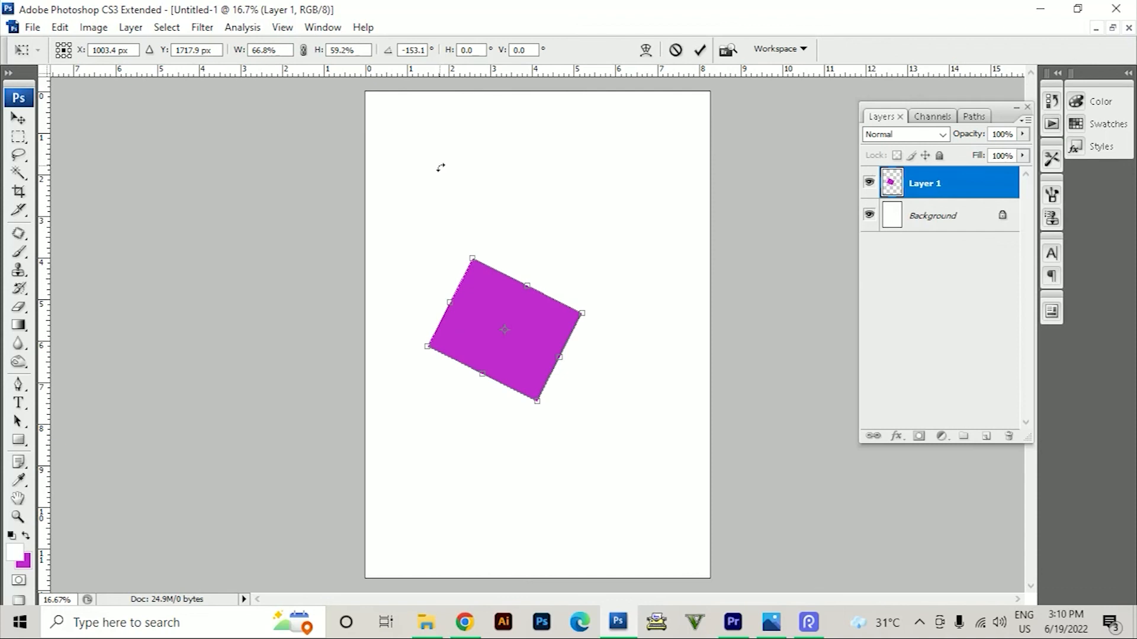
drag(527, 284, 571, 190)
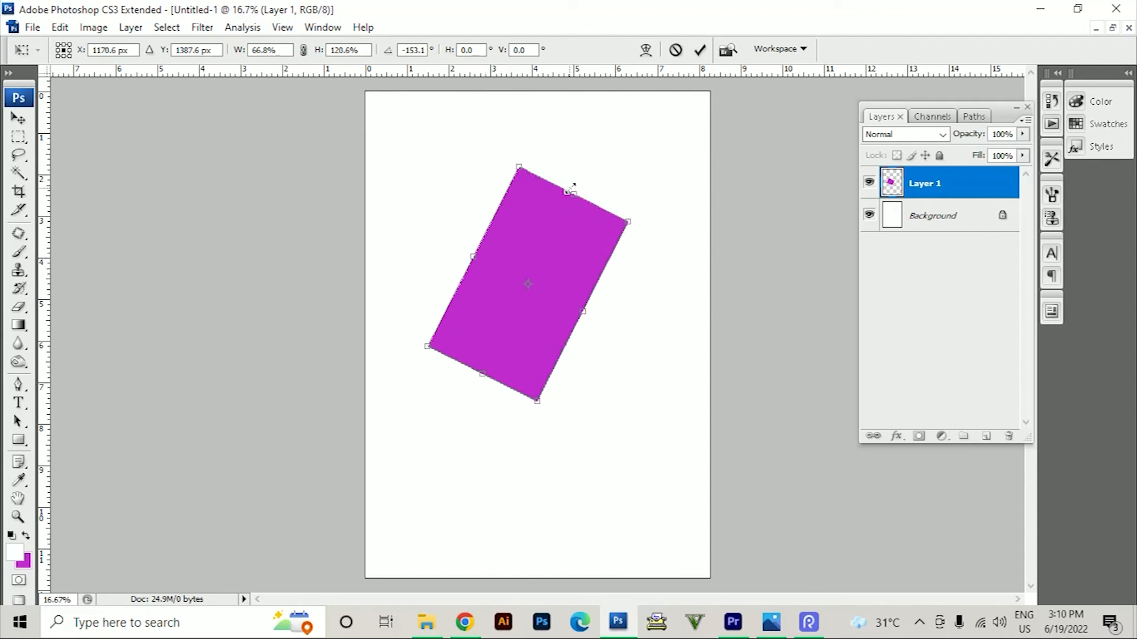
drag(668, 273, 651, 137)
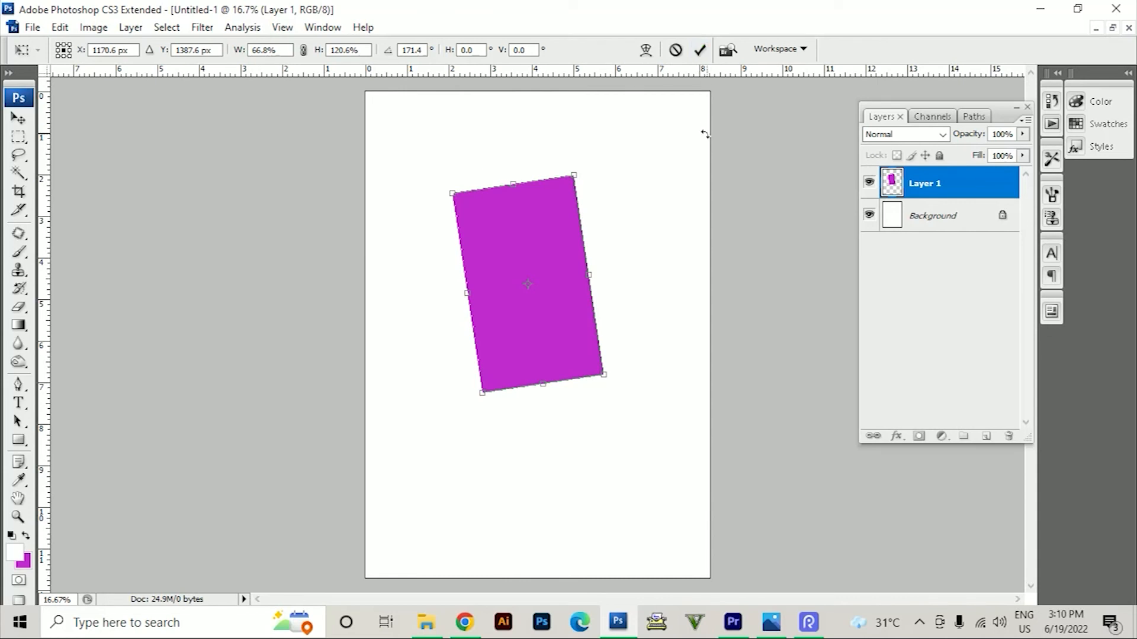
key(m)
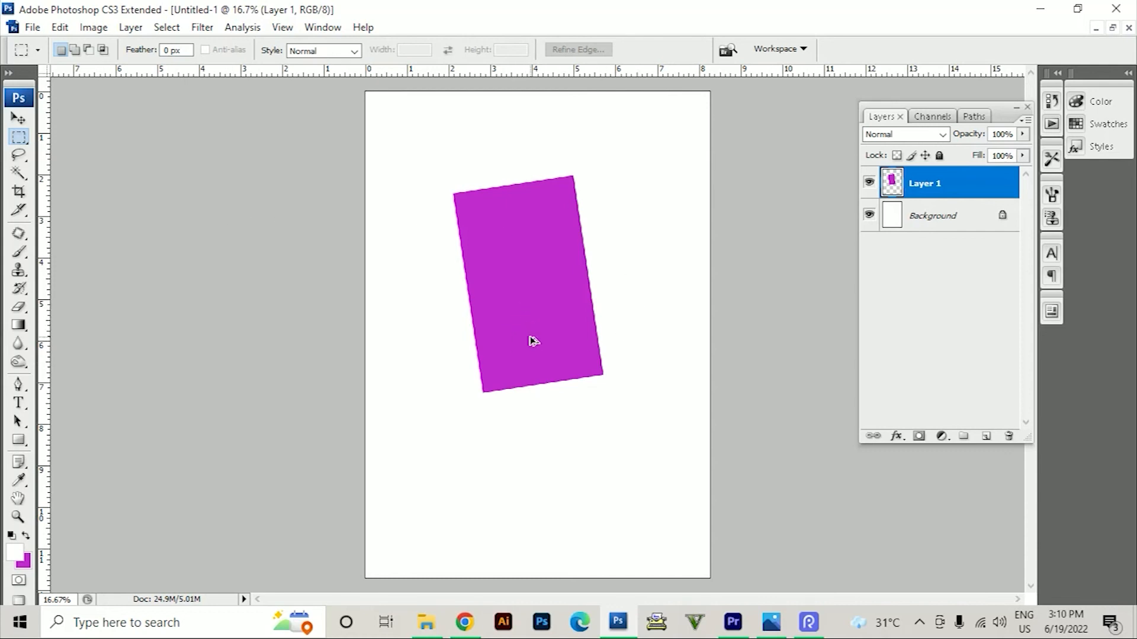
key(ctrl+z)
Start a new Free Transform on the magenta rectangle and scale it to about 67.7% width and 111.1% height
key(v)
key(ctrl+t)
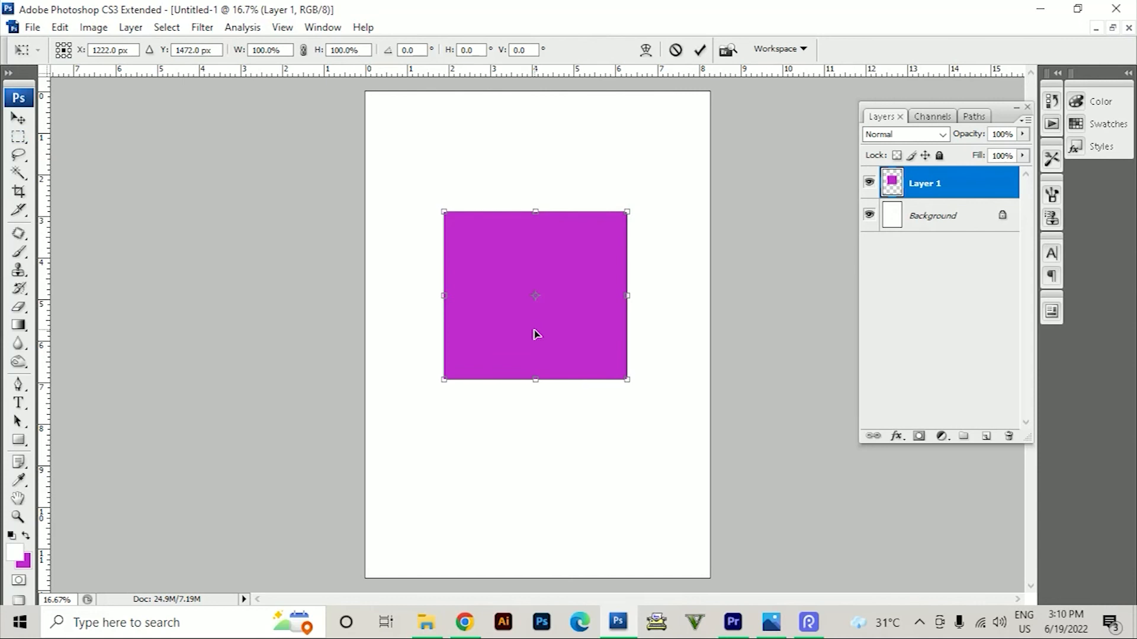
right_click(539, 308)
click(514, 270)
right_click(578, 253)
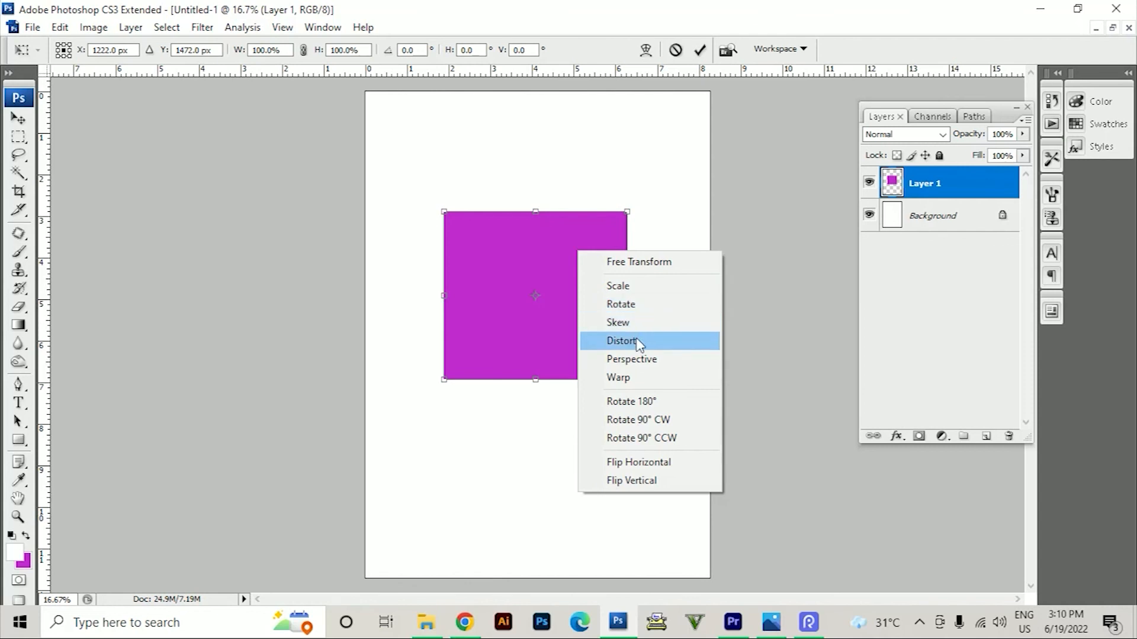
click(630, 270)
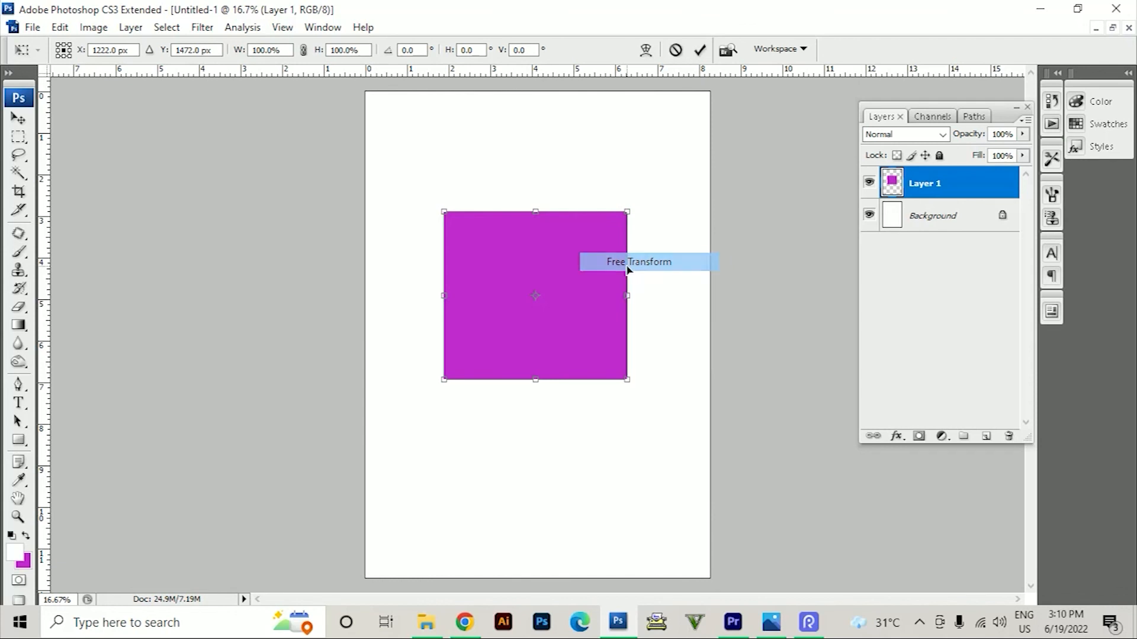
drag(627, 211, 655, 195)
right_click(586, 217)
click(623, 254)
drag(652, 185, 555, 189)
Rotate the rectangle to about -0.7° and skew its upper-right corner outward by about 13.5°
right_click(550, 216)
click(597, 273)
right_click(549, 199)
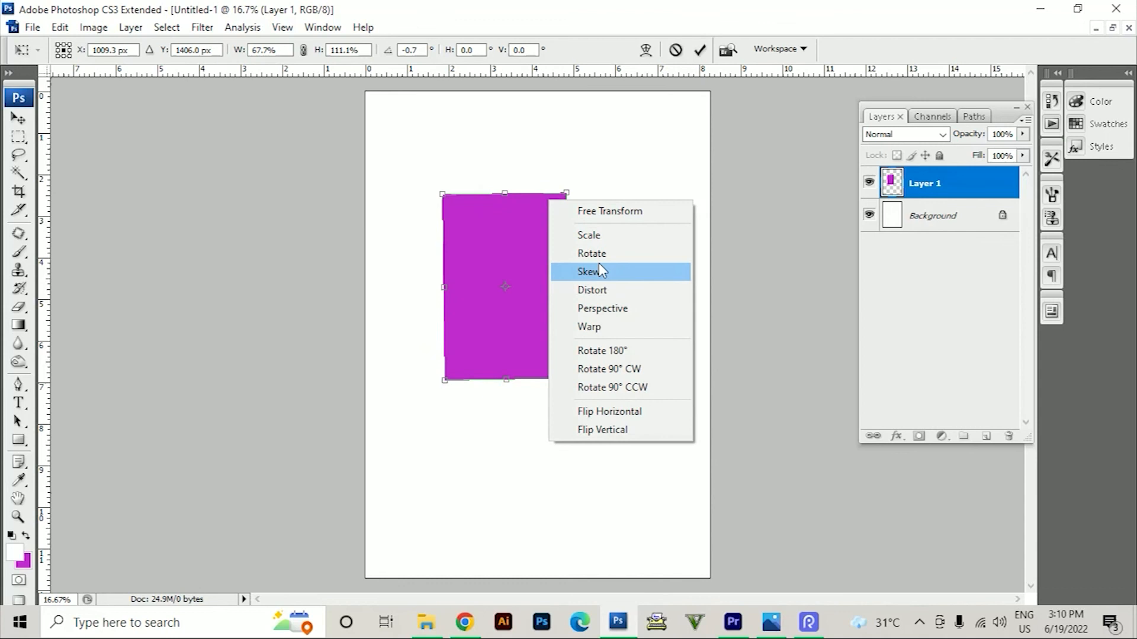
click(600, 266)
drag(566, 193, 608, 203)
Distort the magenta shape by pulling its upper-right corner down and slightly inward
right_click(568, 222)
click(616, 312)
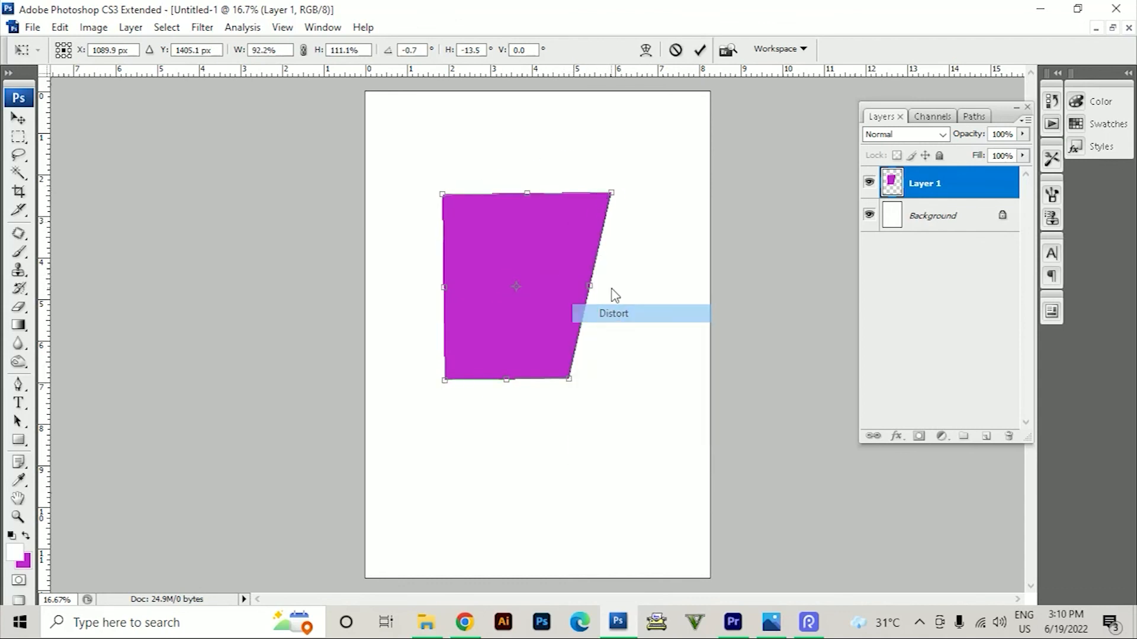
drag(608, 202, 590, 269)
Narrow the shape's upper edge with Perspective, shift the shape up, and cancel the whole transform
right_click(557, 305)
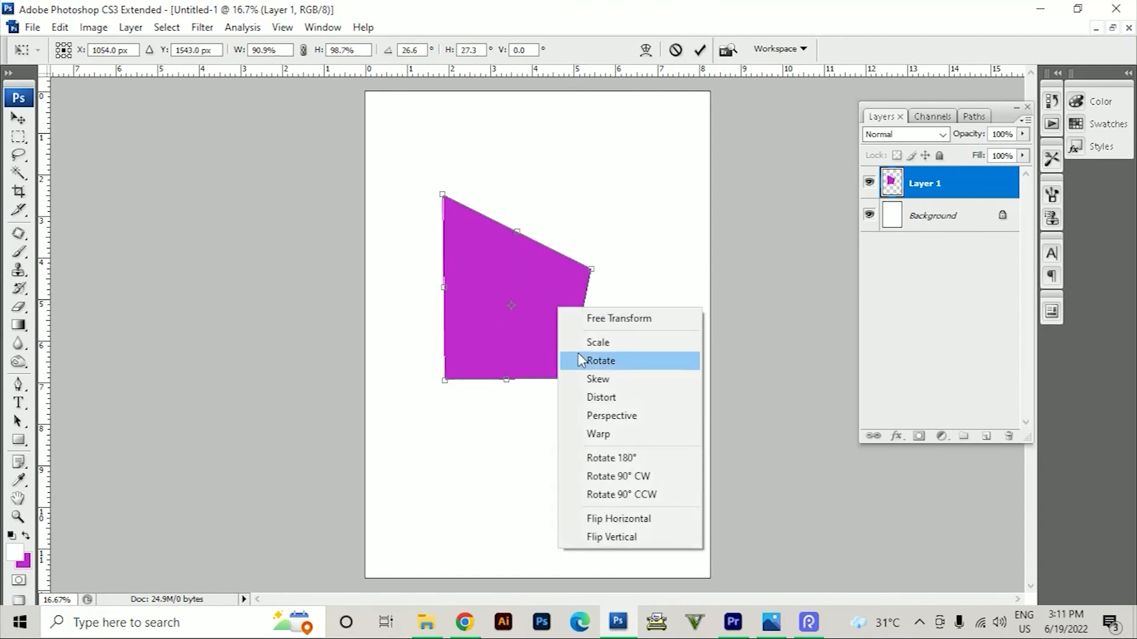
click(598, 418)
drag(591, 270, 554, 222)
drag(531, 326, 531, 275)
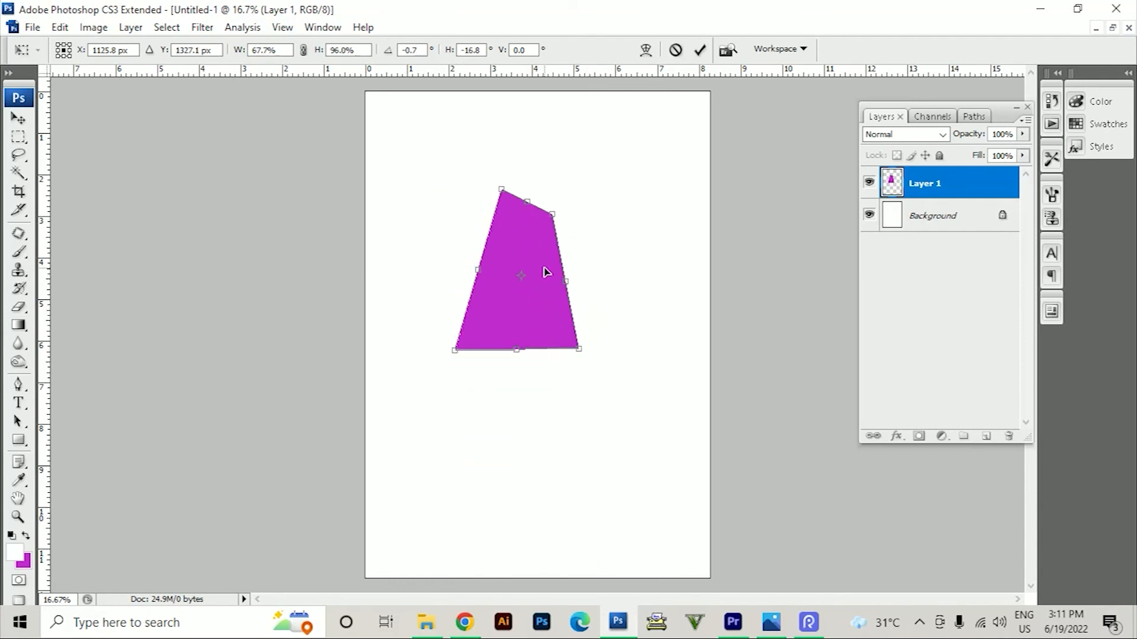
key(Escape)
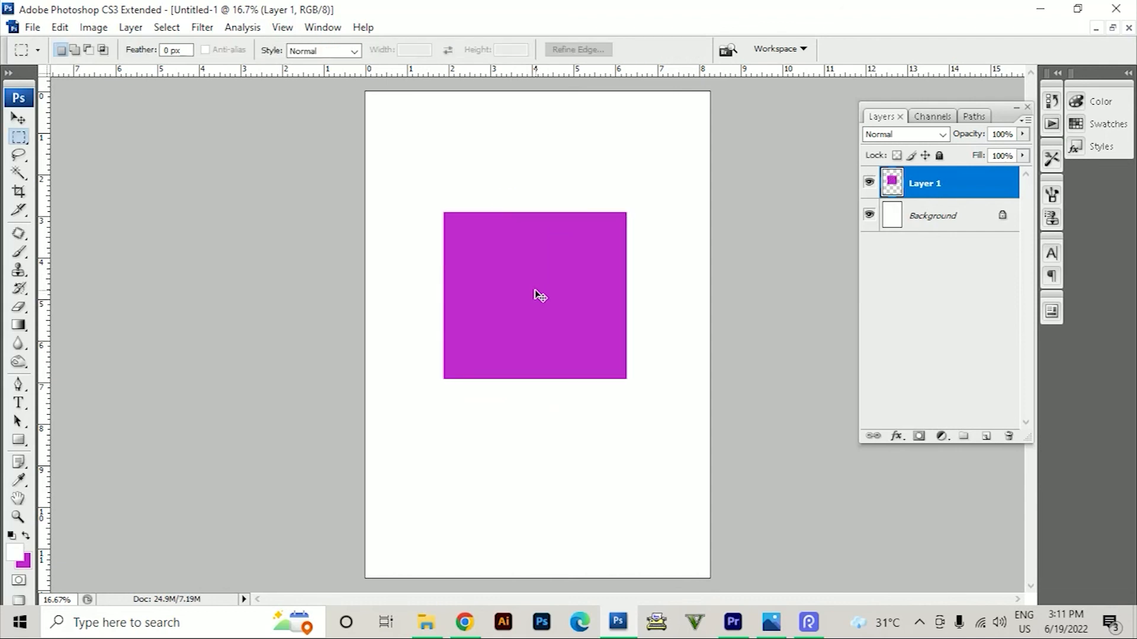
Warp the magenta rectangle so its top edge dips and bulges in a wave and its right side curves, and apply it
key(ctrl+t)
right_click(536, 292)
click(588, 417)
drag(503, 223, 524, 274)
drag(565, 211, 533, 169)
drag(627, 268, 707, 262)
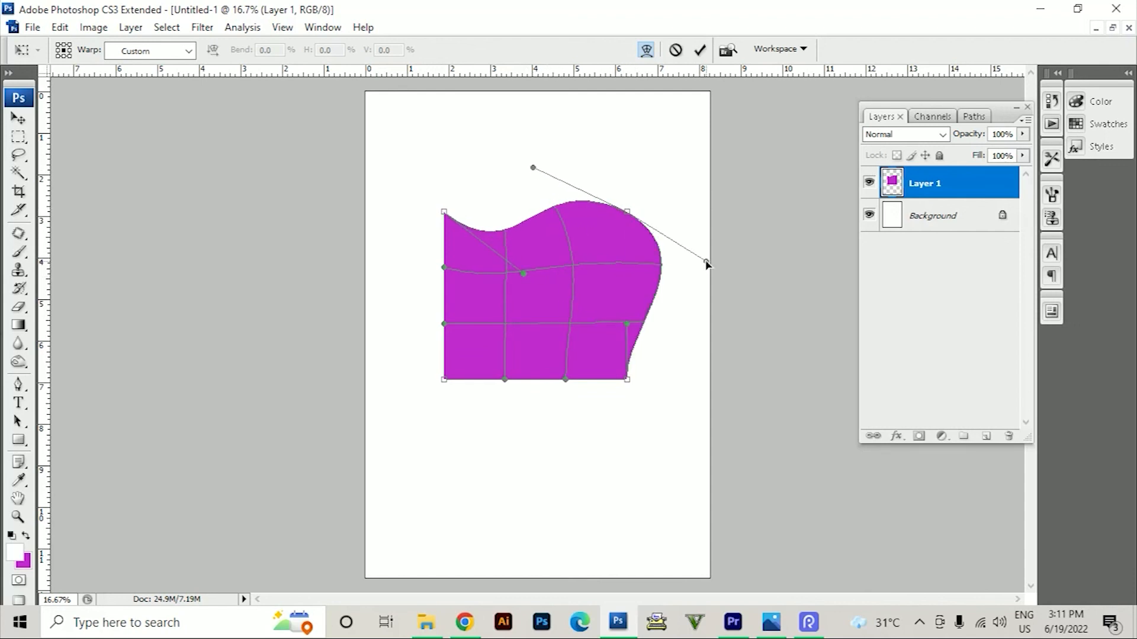
drag(626, 326, 585, 293)
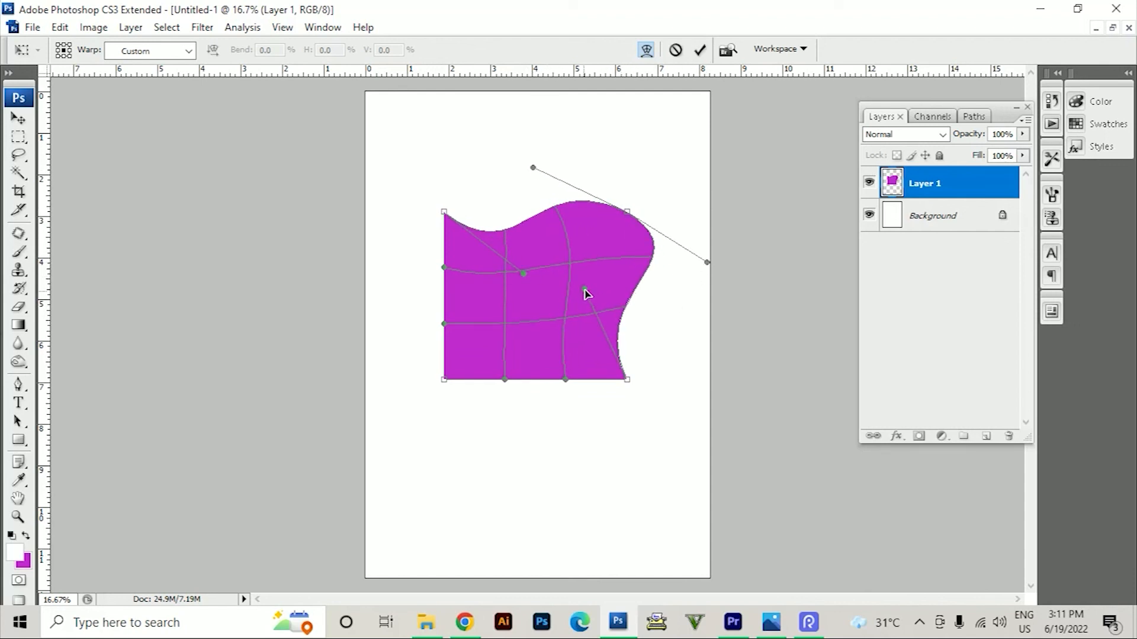
drag(524, 274, 585, 337)
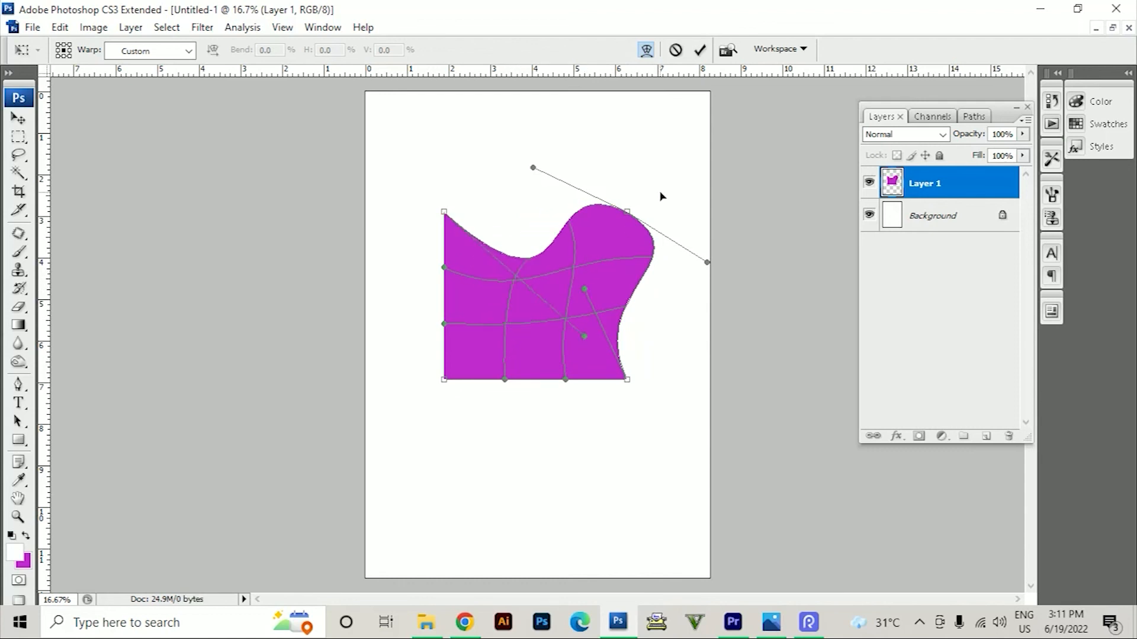
click(699, 50)
Move the warped magenta shape with the Move tool into the page's lower-left corner, about 2.5 in left and 5.6 in down
key(v)
drag(616, 260, 508, 491)
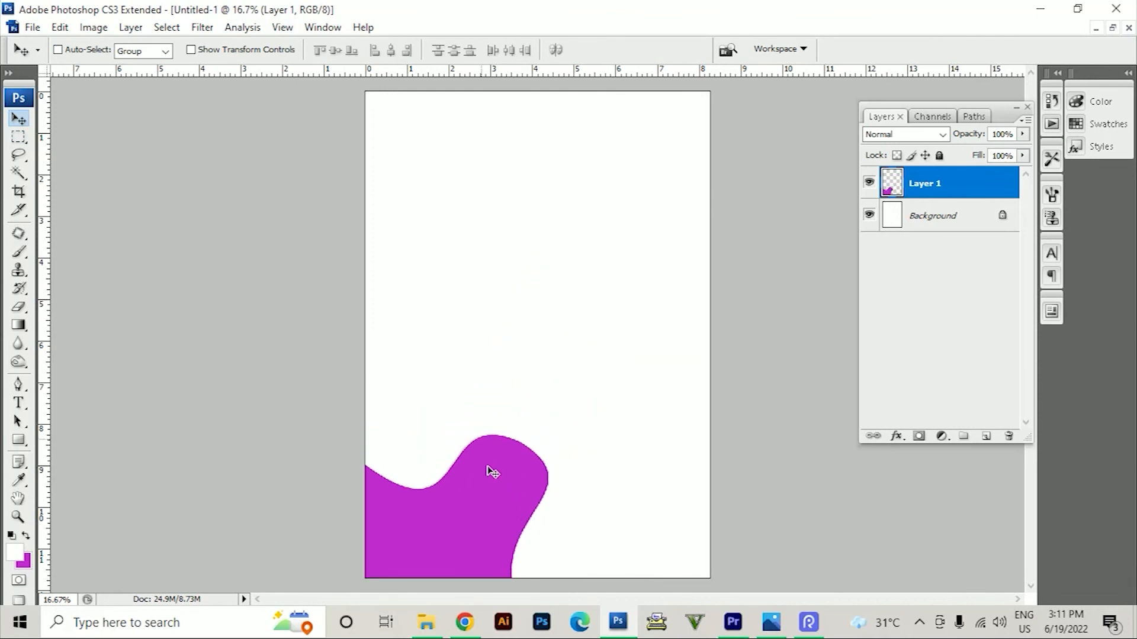